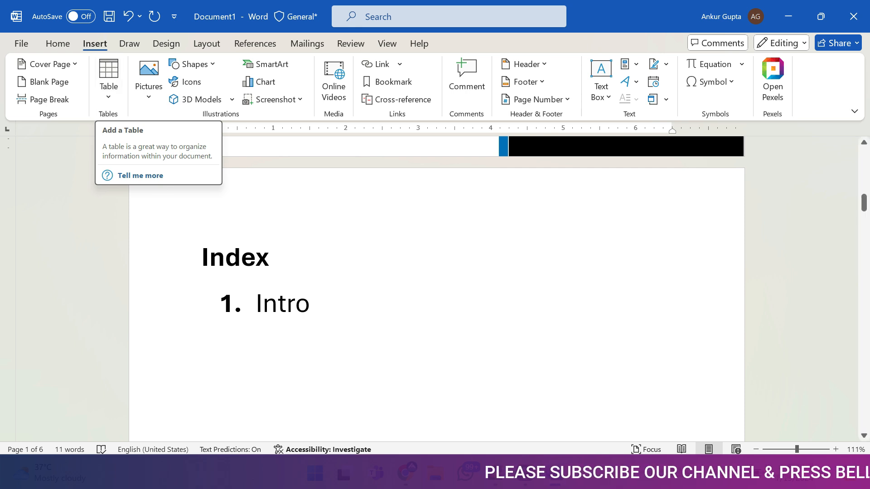
# Clear the whole document and insert a table of 5 columns by 3 rows at its start
pyautogui.hotkey('ctrl', 'a')
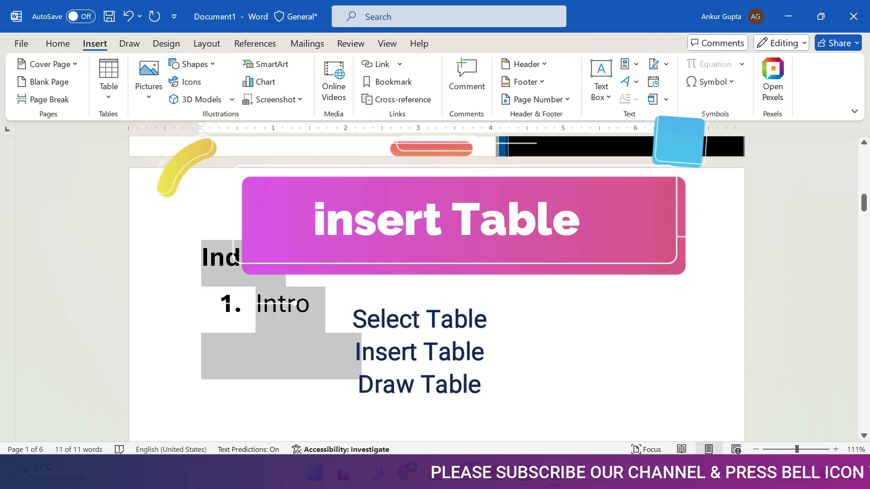
pyautogui.press('Delete')
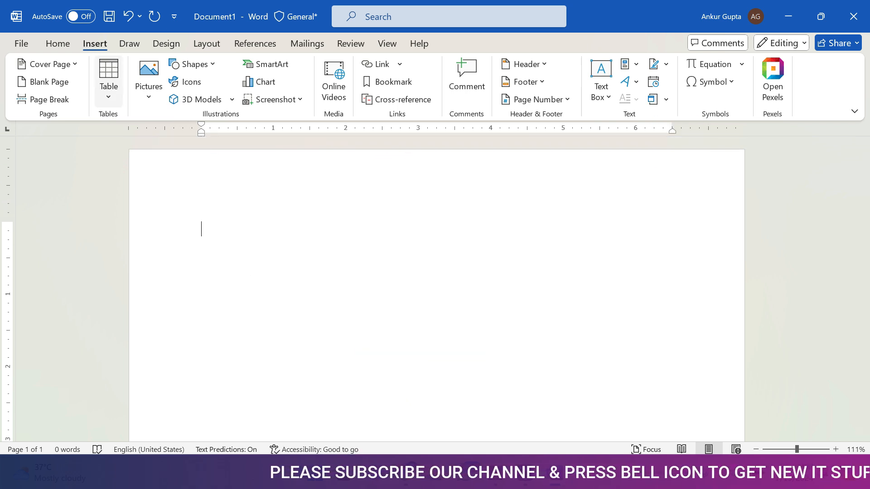
pyautogui.click(108, 81)
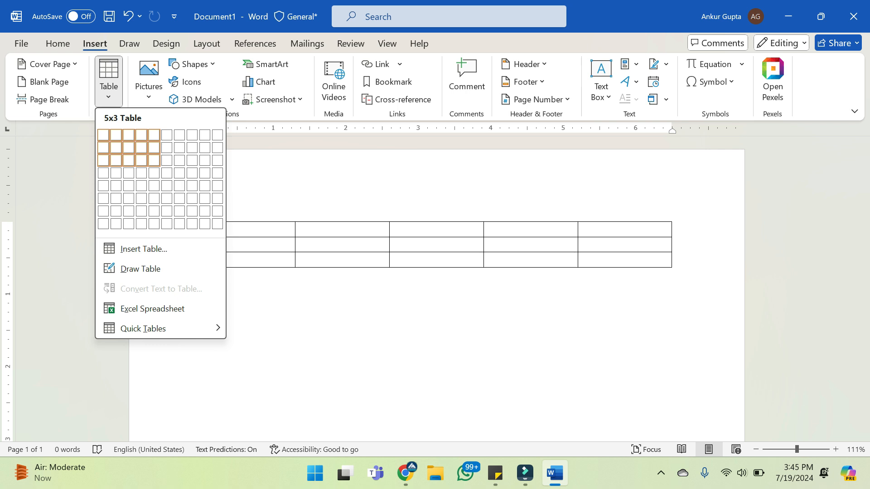
pyautogui.click(154, 161)
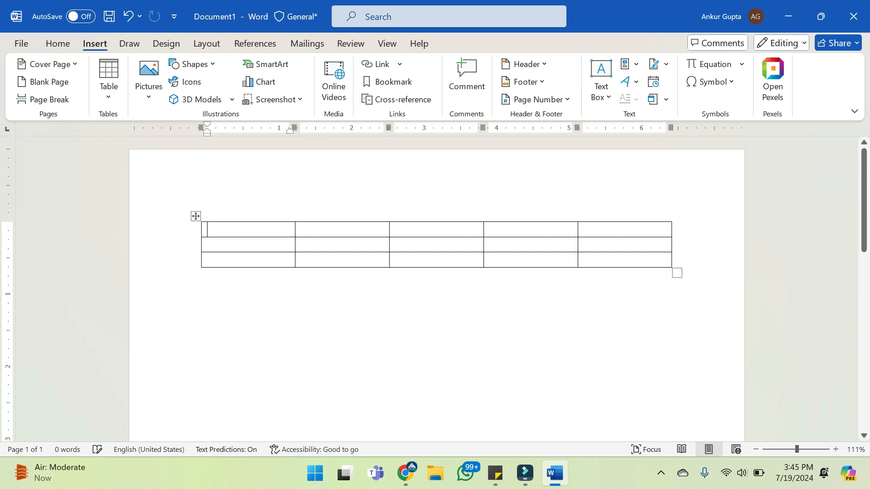
# Insert a second table below the first, specifying 5 columns and 3 rows with automatic fixed column width
pyautogui.click(204, 276)
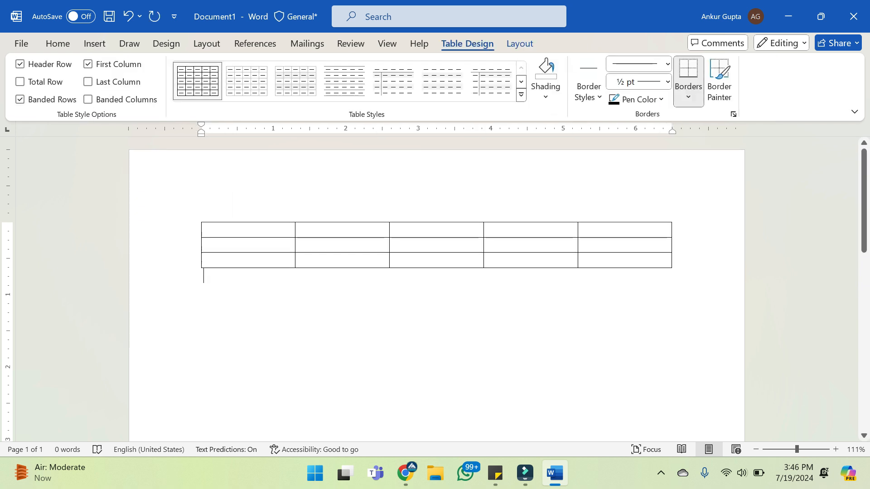
pyautogui.press('Return')
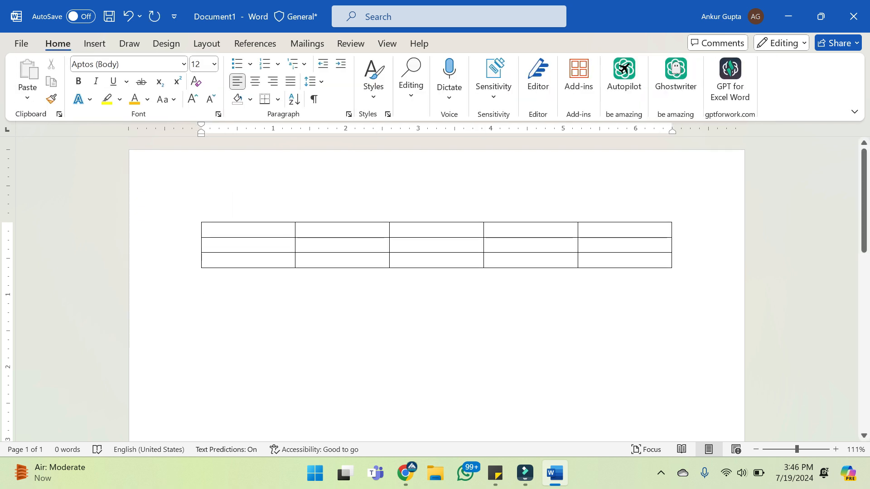
pyautogui.click(95, 44)
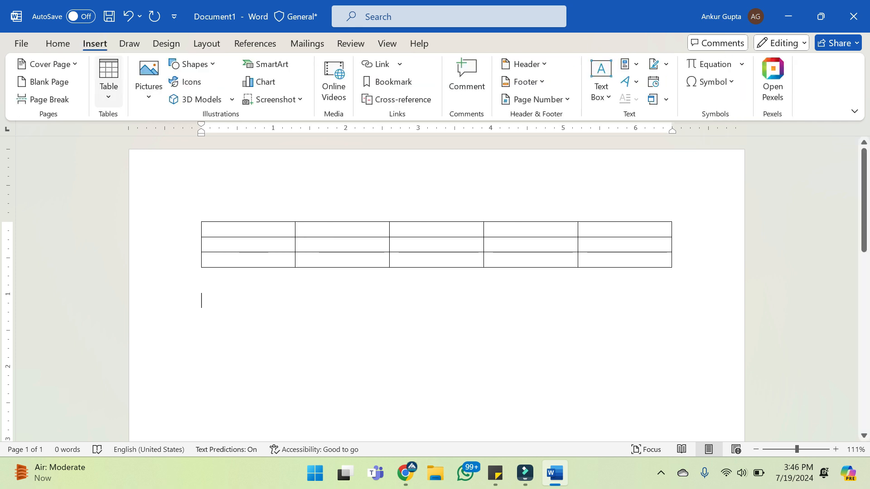
pyautogui.click(109, 80)
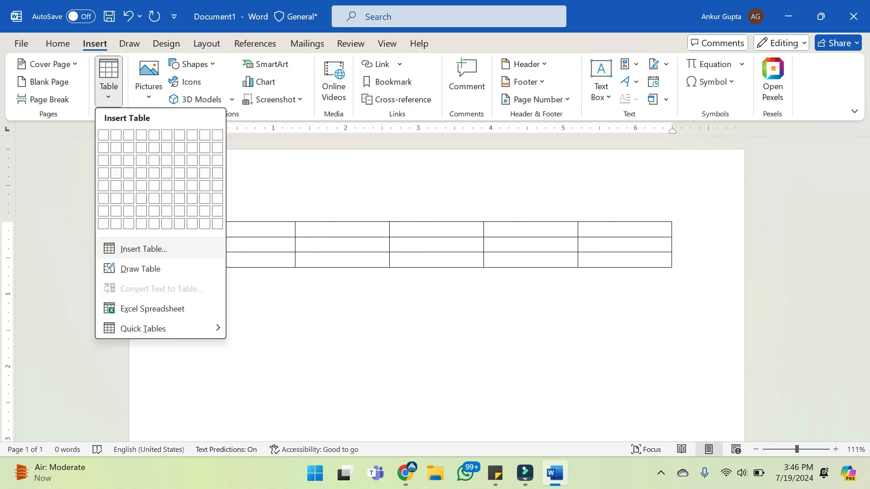
pyautogui.click(143, 249)
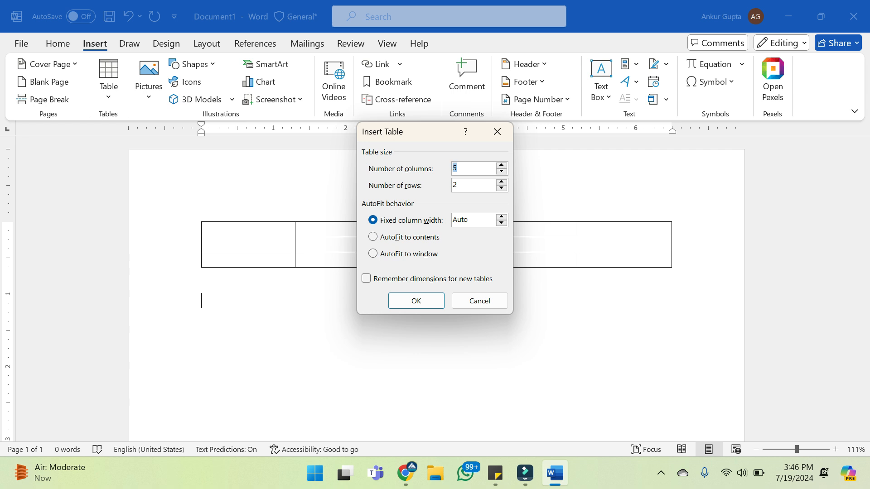
pyautogui.press('Tab')
pyautogui.moveTo(413, 134); pyautogui.dragTo(418, 199)
pyautogui.write('3')
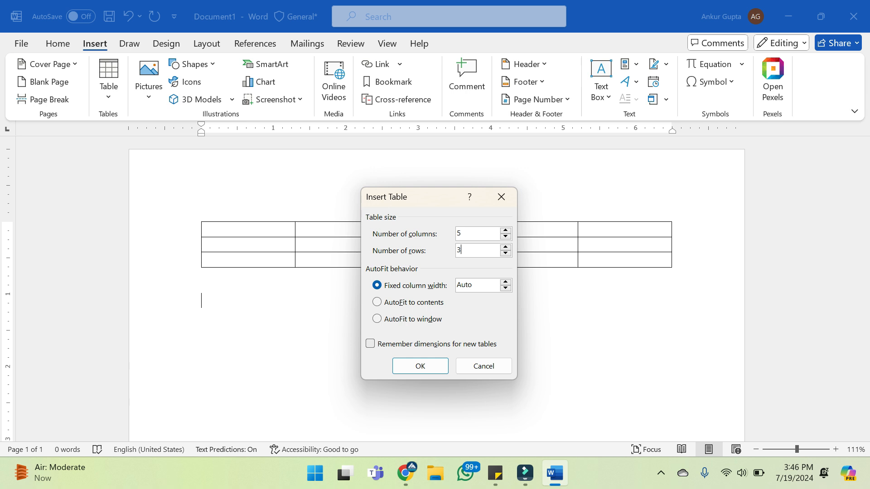
pyautogui.press('Return')
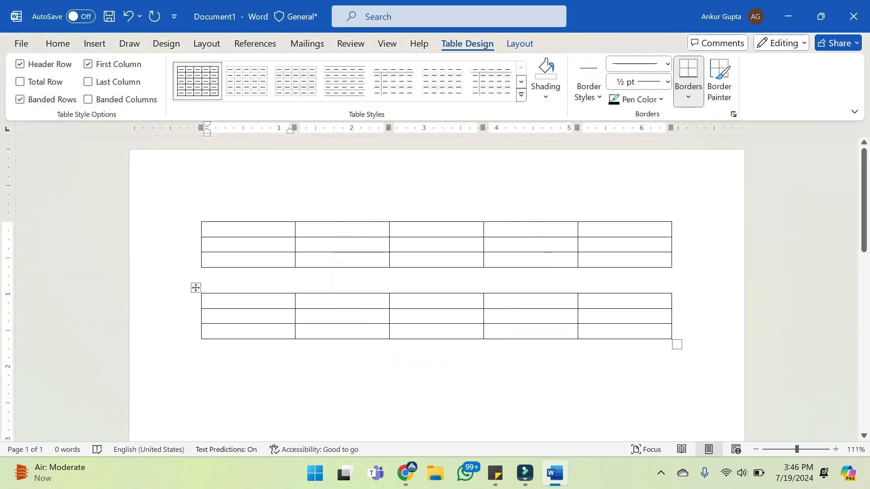
pyautogui.click(674, 331)
pyautogui.press('Return')
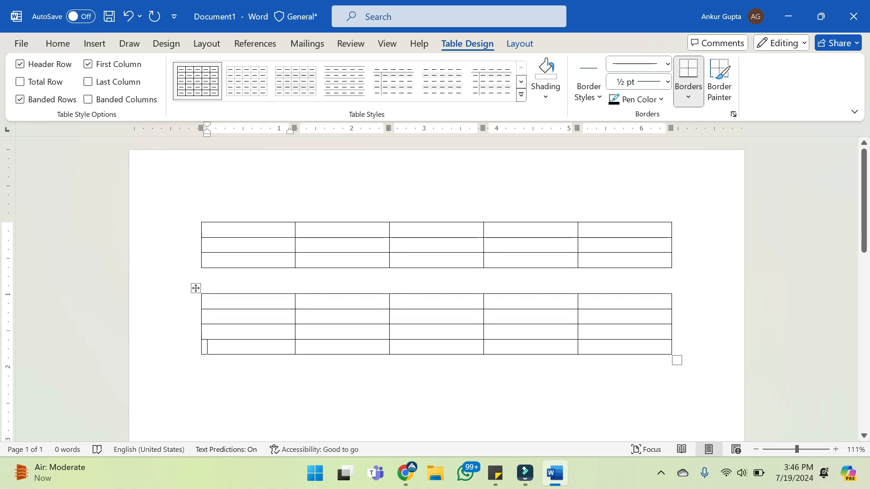
pyautogui.hotkey('ctrl', 'z')
# Draw the outer frame of a third table below the second, about 6.54" wide and 0.79" high
pyautogui.click(202, 349)
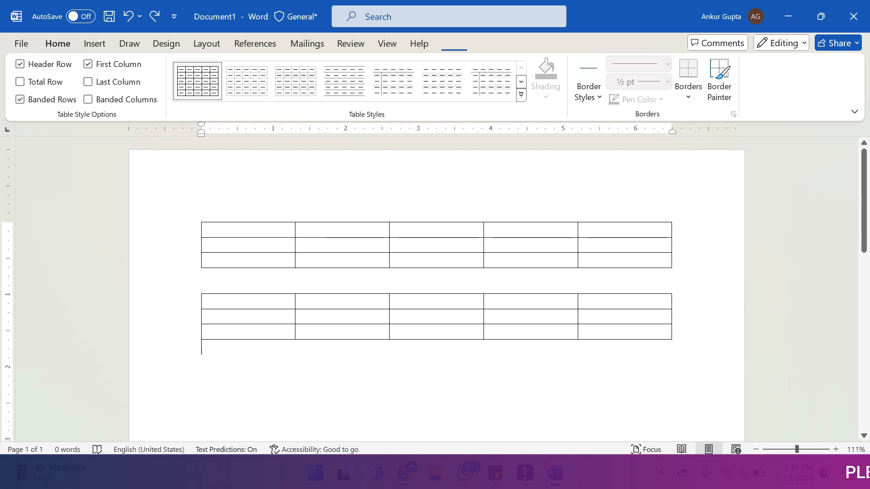
pyautogui.press('Return')
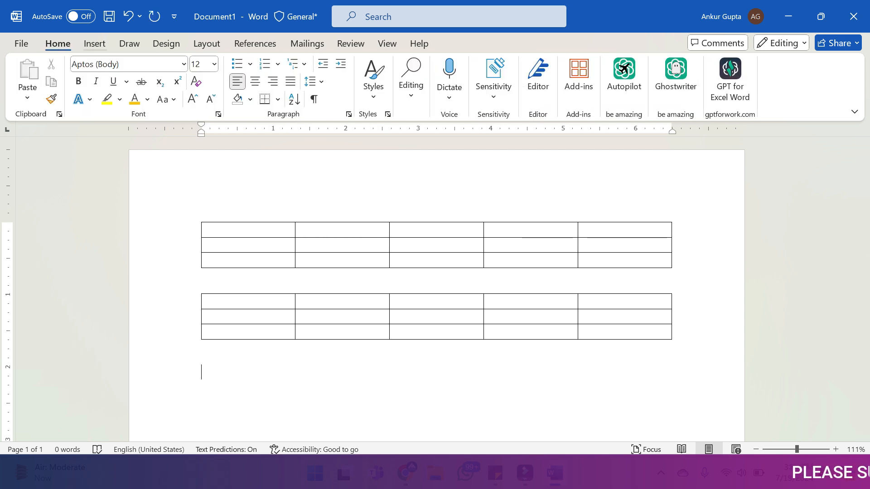
pyautogui.click(95, 44)
pyautogui.click(109, 81)
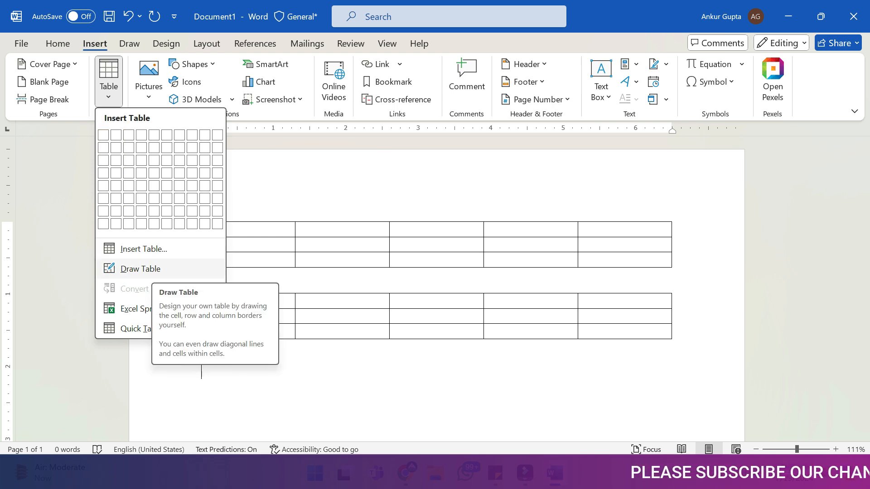
pyautogui.click(140, 268)
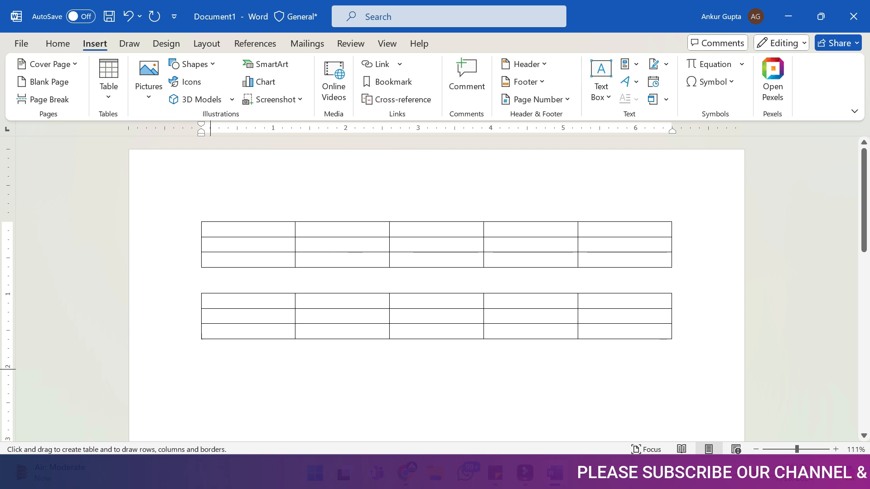
pyautogui.moveTo(201, 364)
pyautogui.mouseDown()
pyautogui.moveTo(528, 408)
pyautogui.moveTo(680, 408)
pyautogui.moveTo(675, 423)
pyautogui.mouseUp()
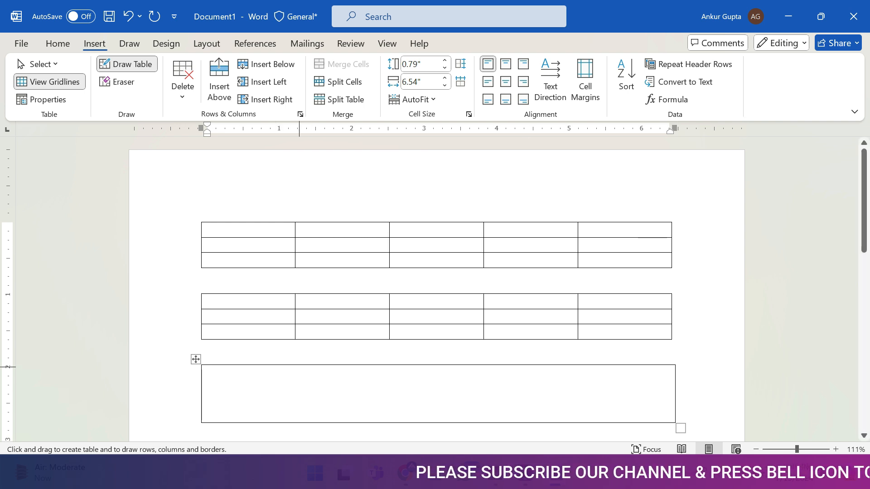
# Divide the drawn frame into 5 columns and 3 rows by drawing four vertical and two horizontal borders, and finish drawing
pyautogui.moveTo(298, 367); pyautogui.dragTo(298, 426)
pyautogui.moveTo(392, 369); pyautogui.dragTo(394, 422)
pyautogui.moveTo(485, 368); pyautogui.dragTo(483, 427)
pyautogui.moveTo(582, 367); pyautogui.dragTo(583, 419)
pyautogui.moveTo(202, 383); pyautogui.dragTo(685, 391)
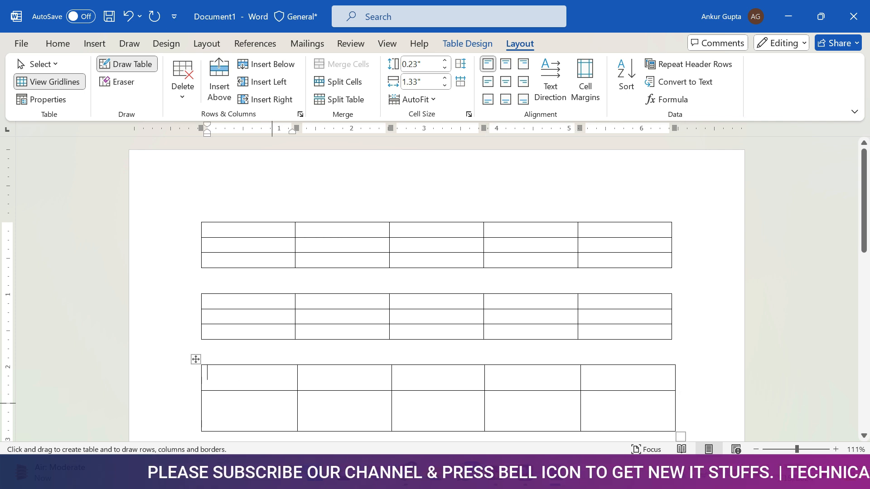
pyautogui.moveTo(207, 411); pyautogui.dragTo(616, 412)
pyautogui.scroll(-3, 380, 353)
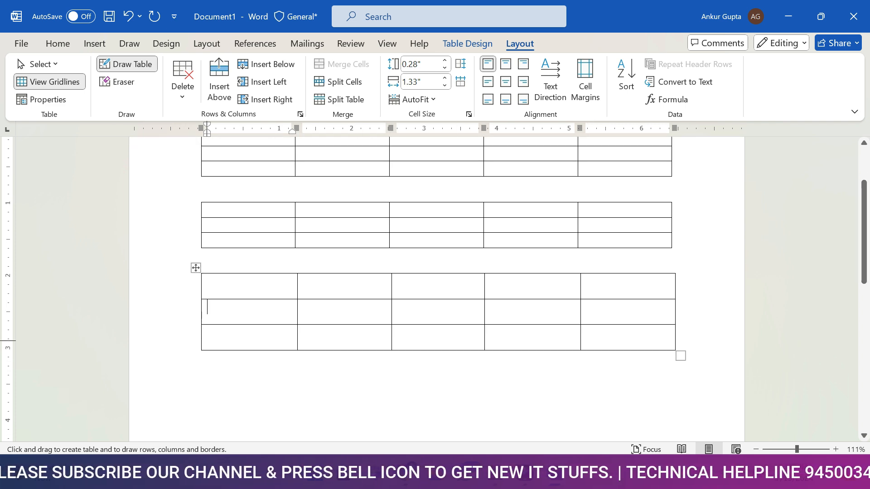
pyautogui.click(207, 307)
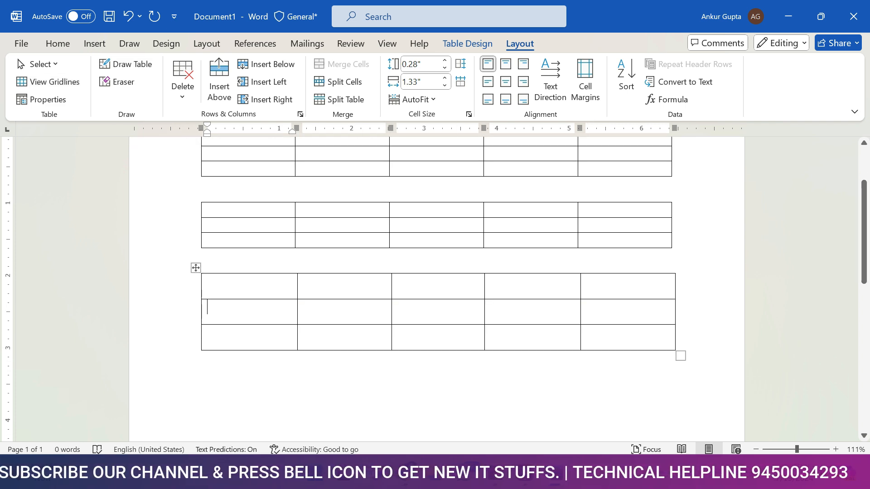
# Insert an embedded Excel spreadsheet on the empty line below the drawn table
pyautogui.click(196, 268)
pyautogui.click(202, 383)
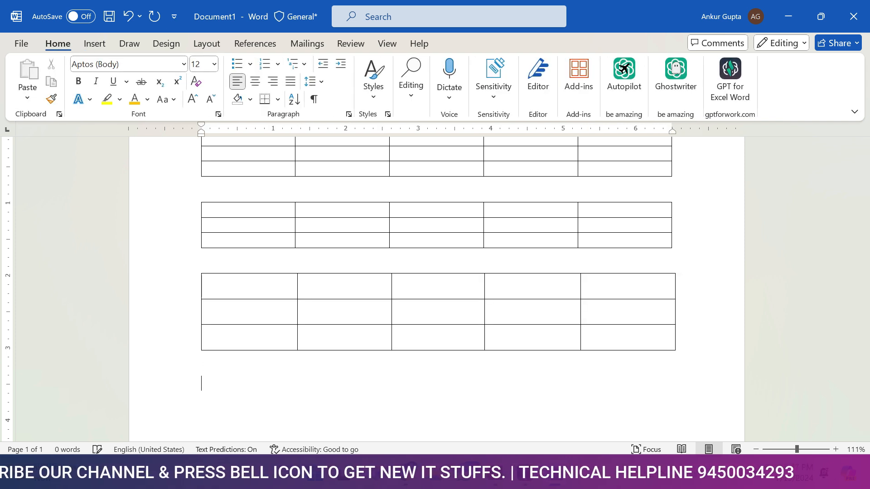
pyautogui.click(94, 43)
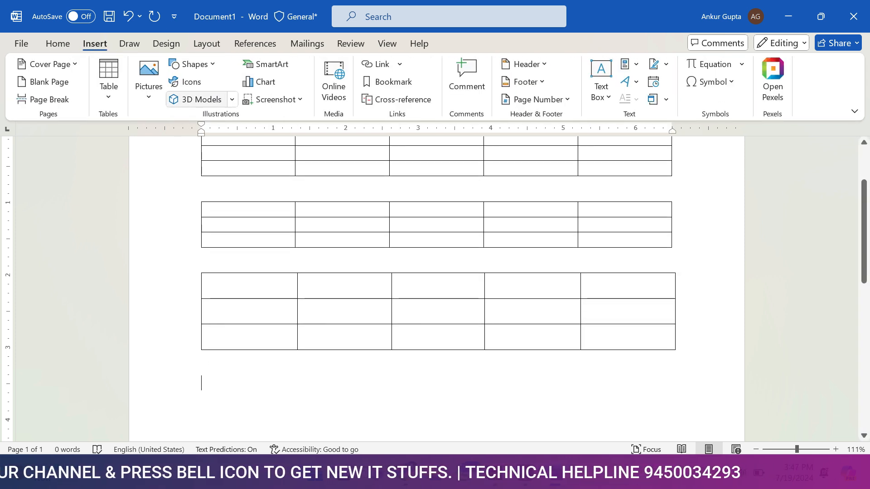
pyautogui.click(109, 77)
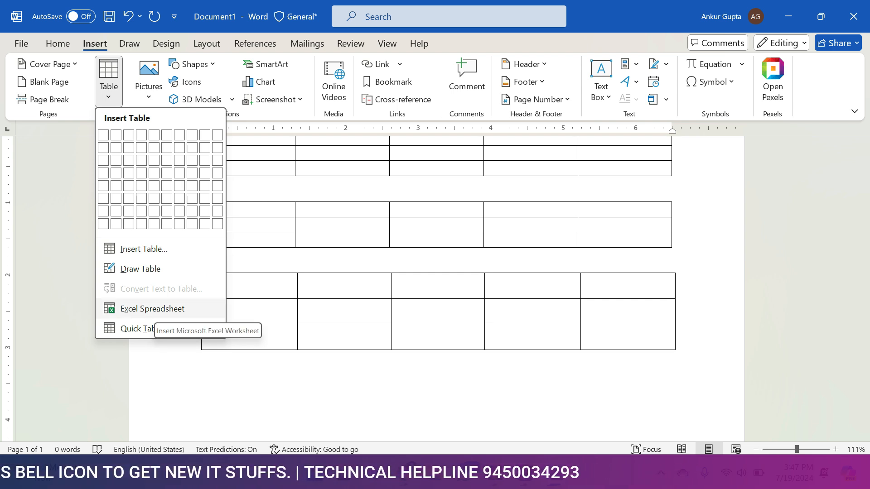
pyautogui.click(154, 310)
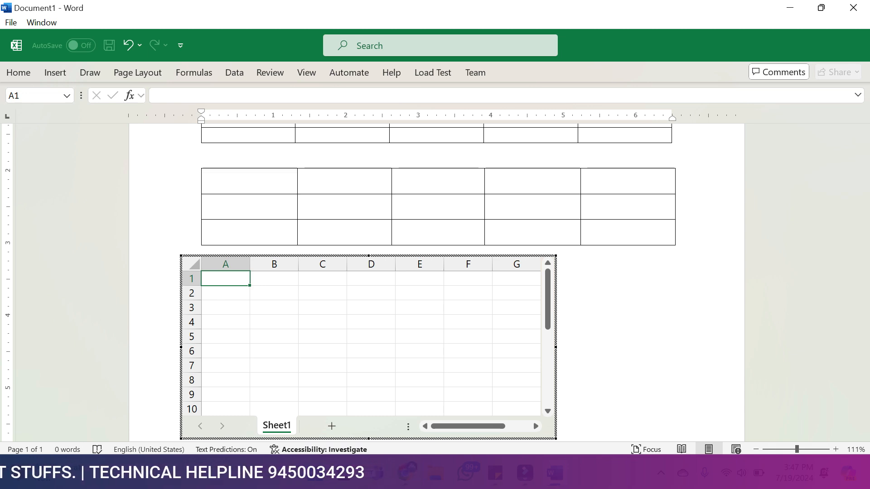
# Enter the headings sr, name, contact, email and address in cells A1 to E1 of the embedded spreadsheet
pyautogui.write('sr')
pyautogui.press('Tab')
pyautogui.write('name')
pyautogui.press('Tab')
pyautogui.write('co')
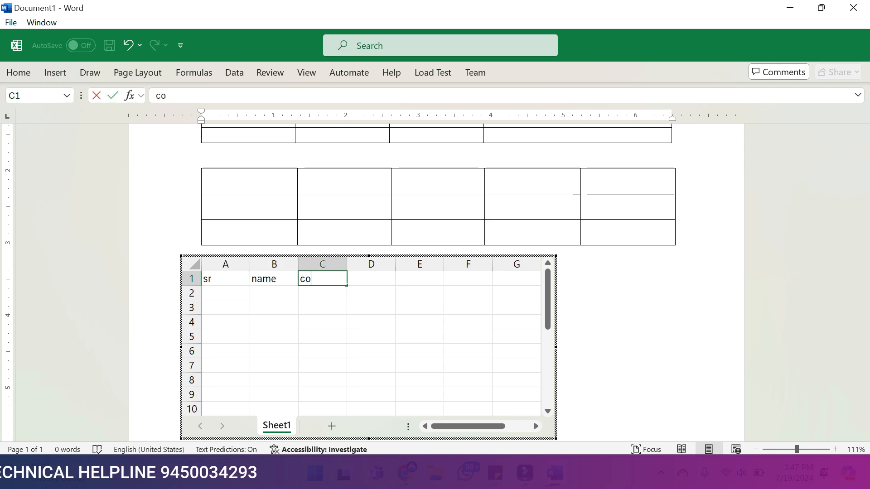
pyautogui.write('ntact')
pyautogui.press('Tab')
pyautogui.write('email')
pyautogui.press('Tab')
pyautogui.write('a')
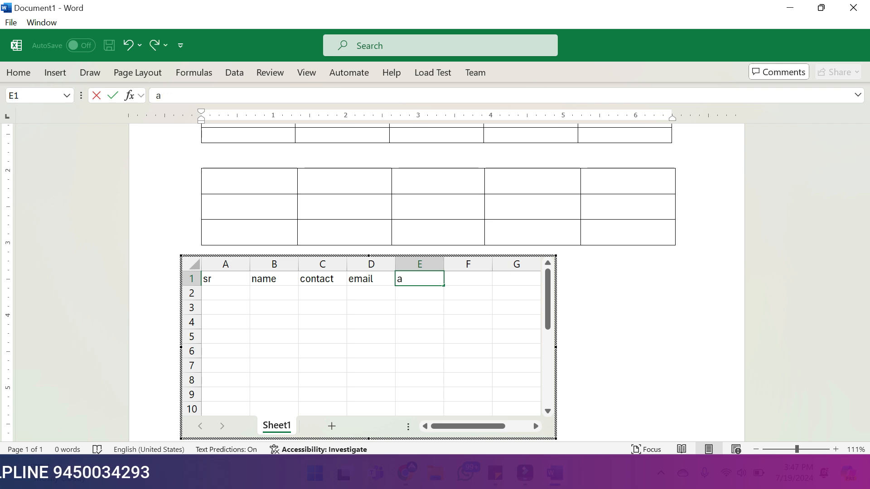
pyautogui.write('ddress')
pyautogui.press('Return')
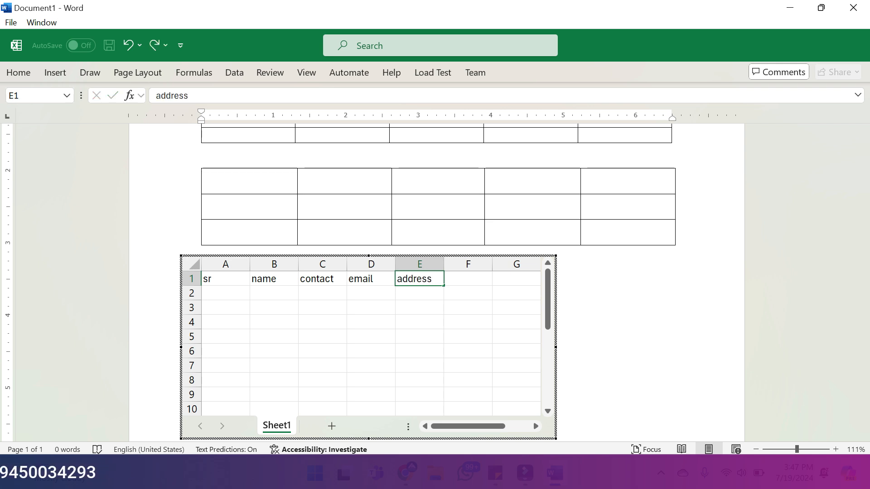
# Select cell A2 under the headings and leave spreadsheet editing to return to the document
pyautogui.press('Up')
pyautogui.hotkey('shift', 'Right')
pyautogui.press('Down')
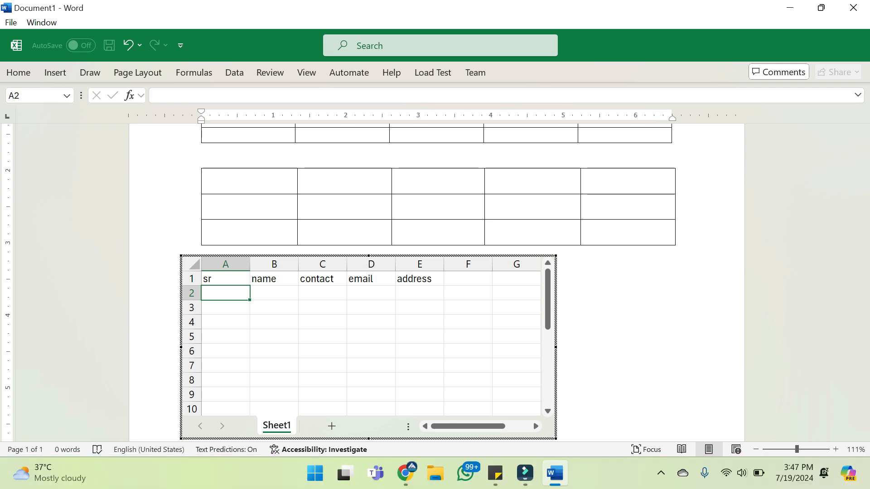
pyautogui.click(625, 345)
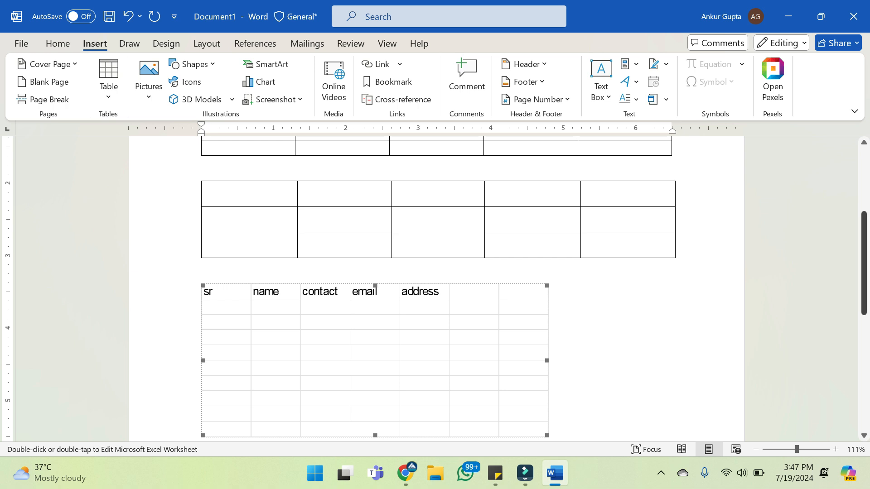
pyautogui.scroll(-3, 435, 290)
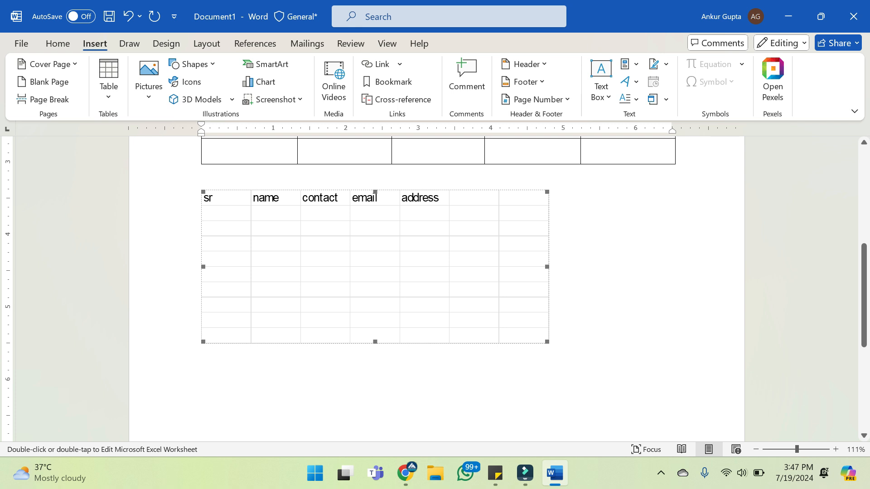
pyautogui.click(550, 338)
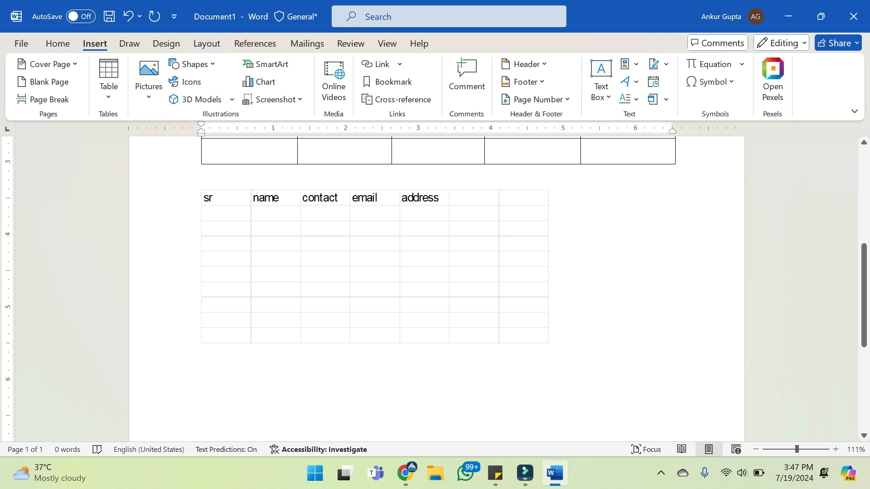
pyautogui.click(375, 267)
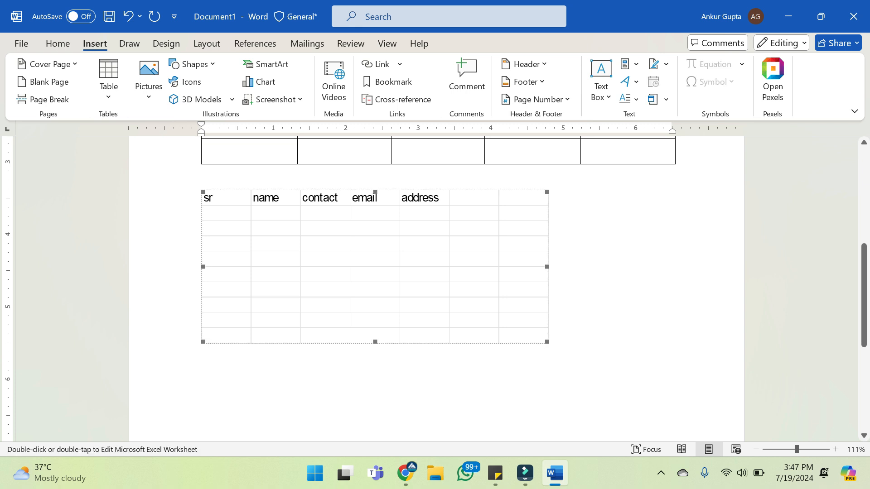
pyautogui.rightClick(494, 225)
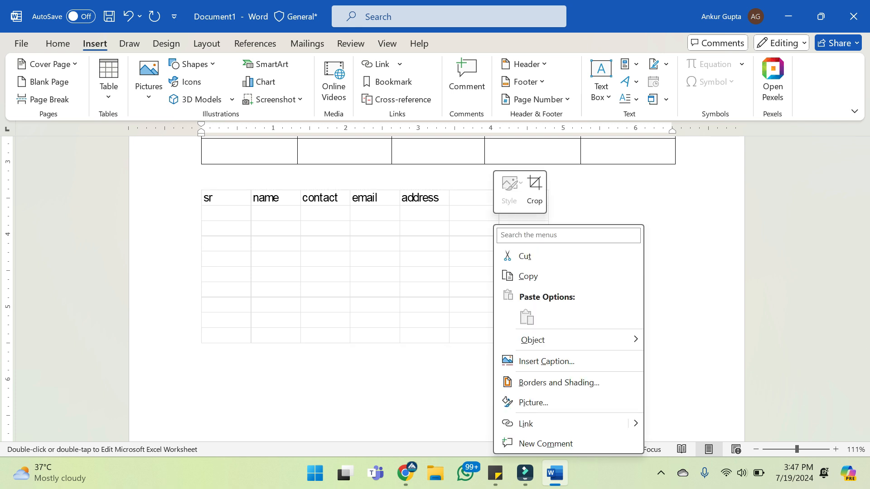
pyautogui.click(546, 361)
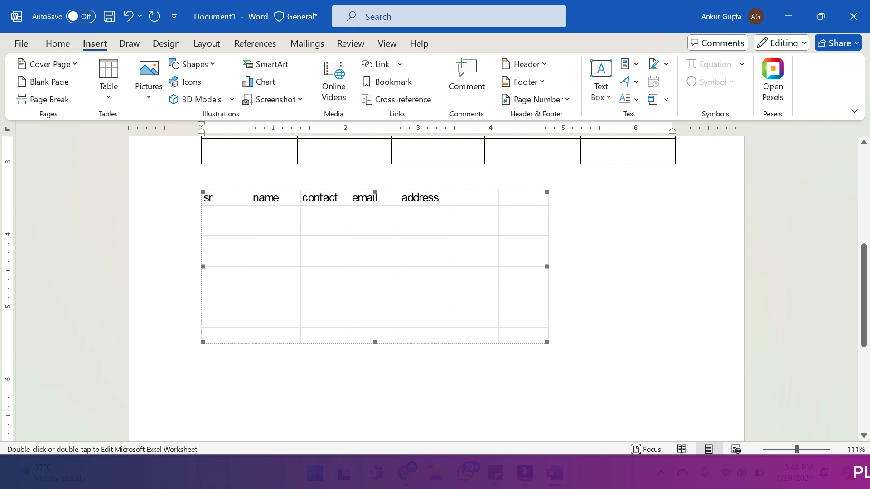
pyautogui.click(202, 386)
# Reopen the embedded spreadsheet for editing
pyautogui.click(375, 266)
pyautogui.doubleClick(375, 267)
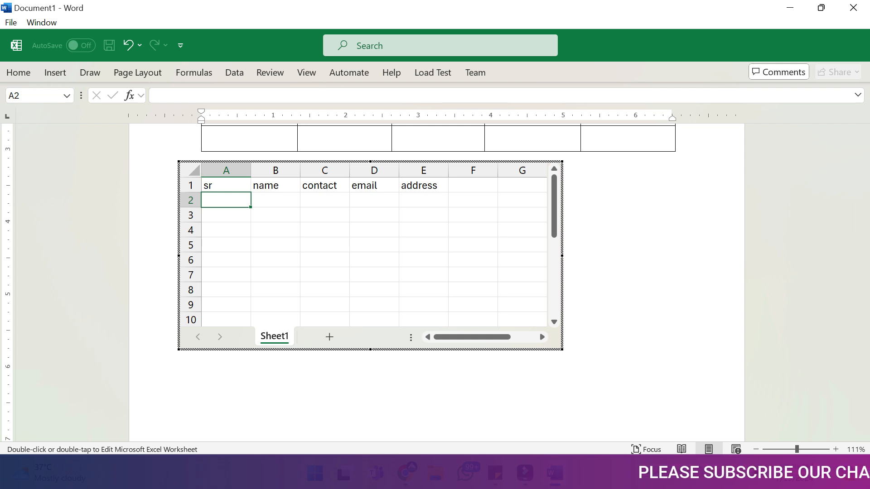
# Fill row 2 of the embedded spreadsheet with serial number 1, the person's name and the contact number
pyautogui.write('1')
pyautogui.press('Tab')
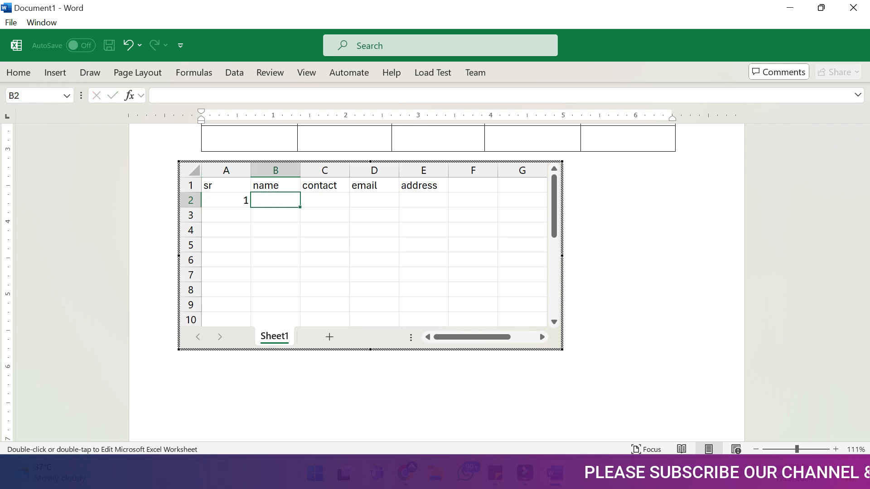
pyautogui.write('ankur')
pyautogui.press('Tab')
pyautogui.write('9999999')
pyautogui.press('Tab')
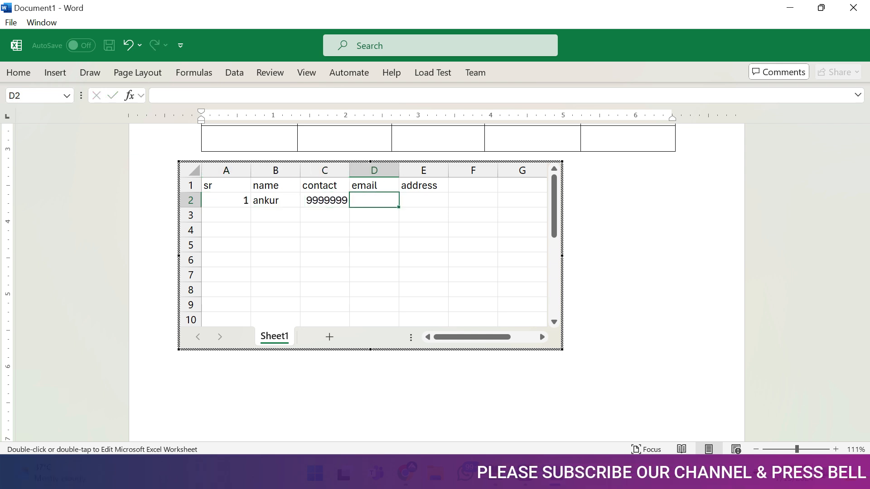
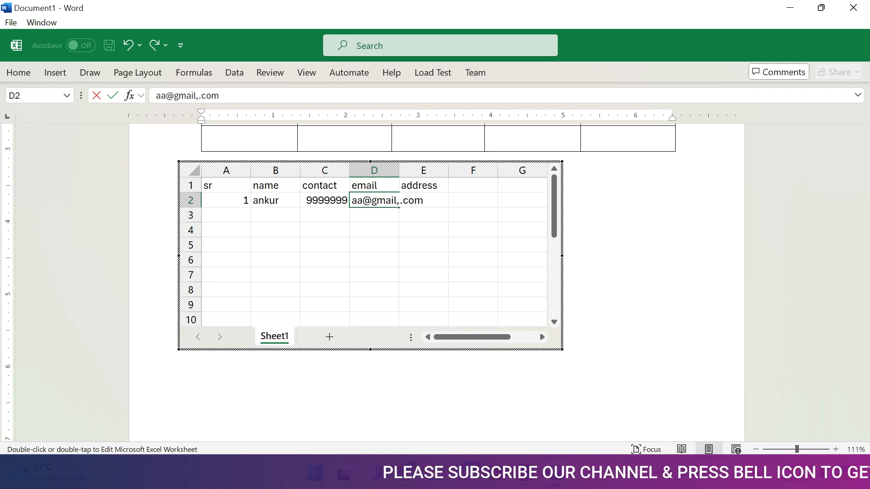
# Enter the person's e-mail in D2 and address in E2, completing the record, and return to the document
pyautogui.press('Tab')
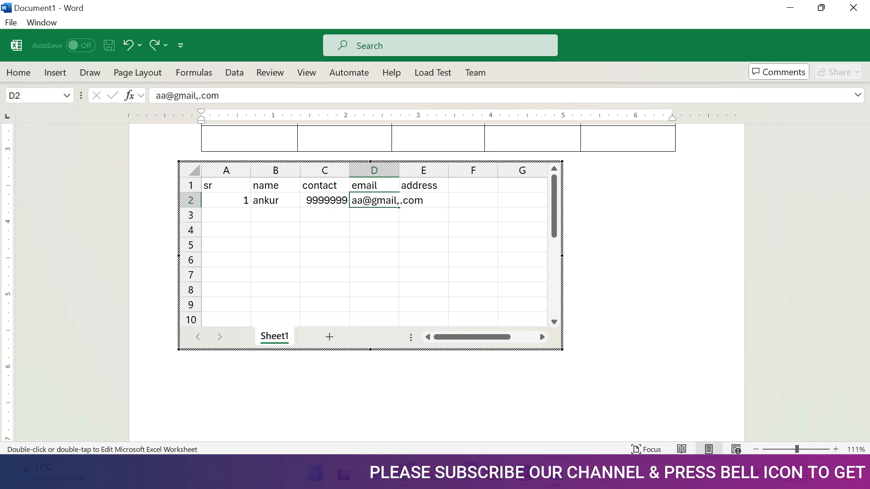
pyautogui.write('malik mau')
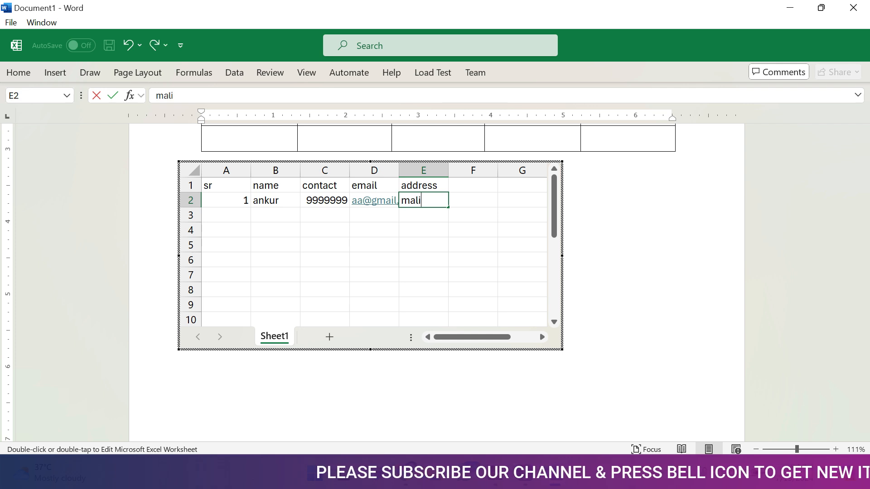
pyautogui.press('Tab')
pyautogui.click(607, 335)
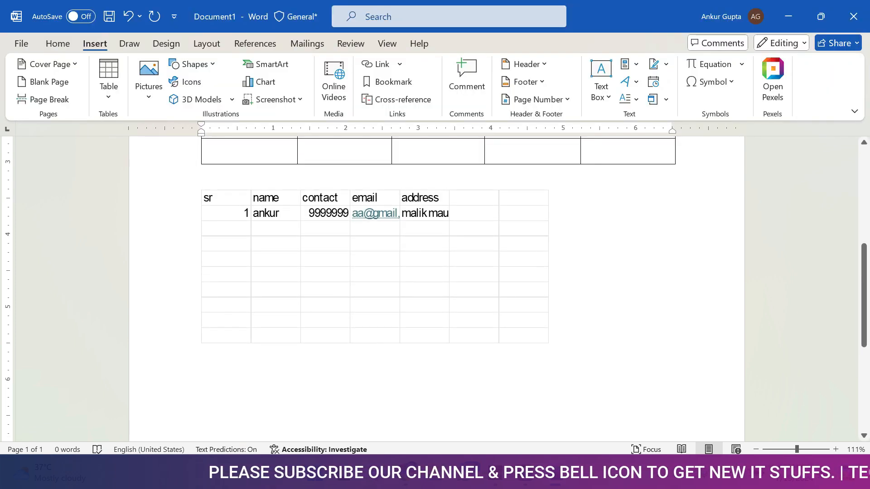
# Reopen the embedded spreadsheet with cell F5 in edit mode and leave it again without entering anything
pyautogui.doubleClick(375, 266)
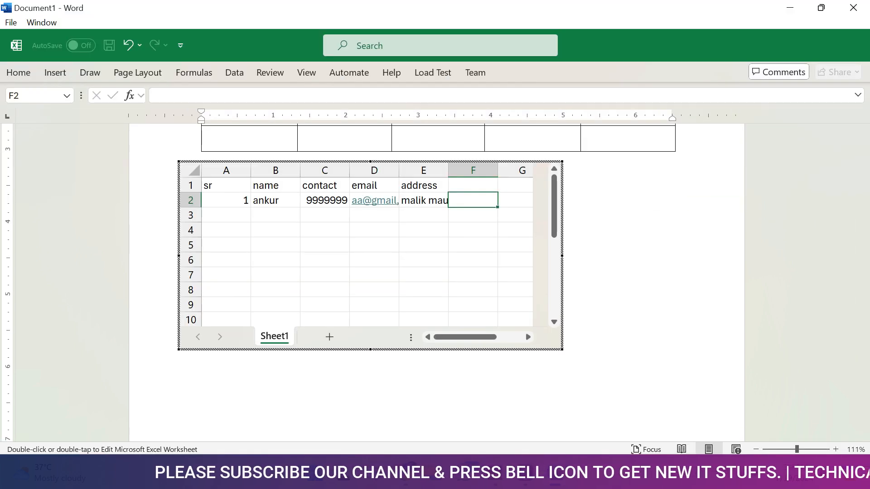
pyautogui.doubleClick(473, 245)
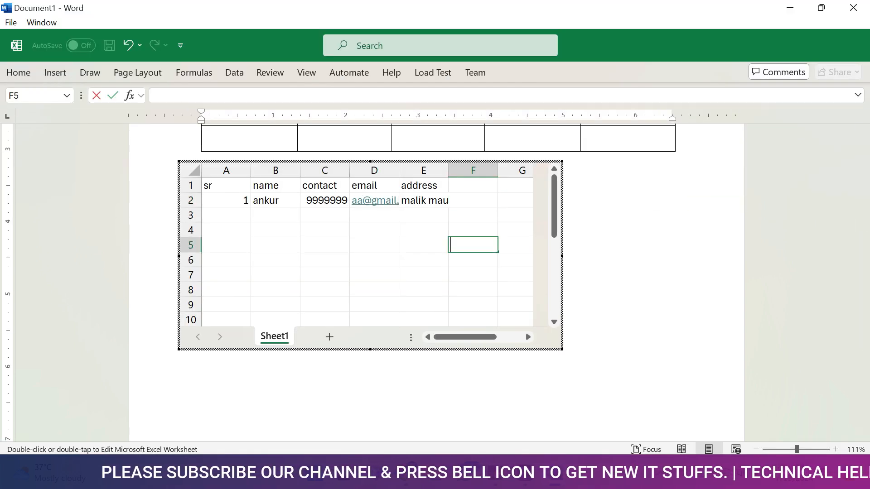
pyautogui.click(630, 285)
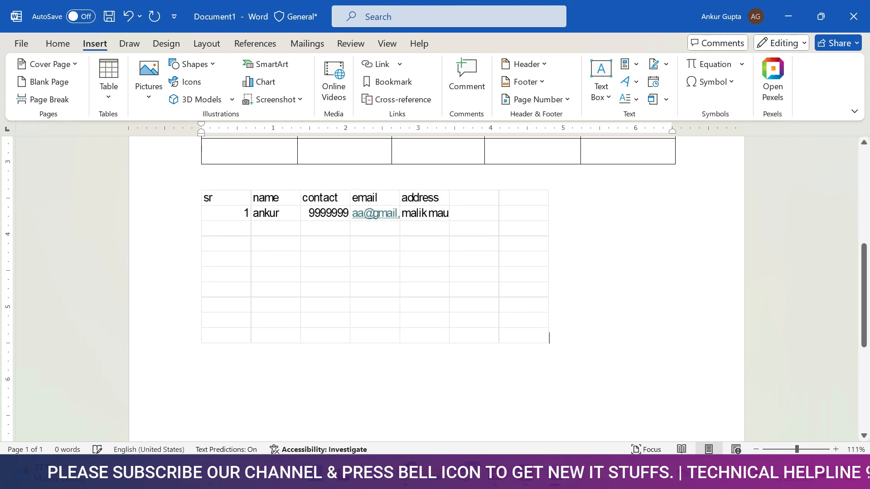
# Replace the embedded spreadsheet with the built-in Tabular List quick table and enlarge that table to about 2.9 inches wide
pyautogui.click(401, 268)
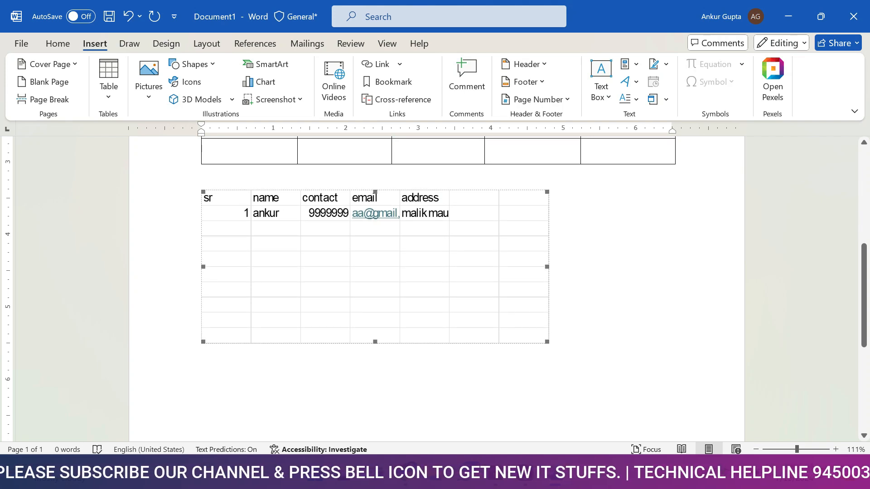
pyautogui.press('Delete')
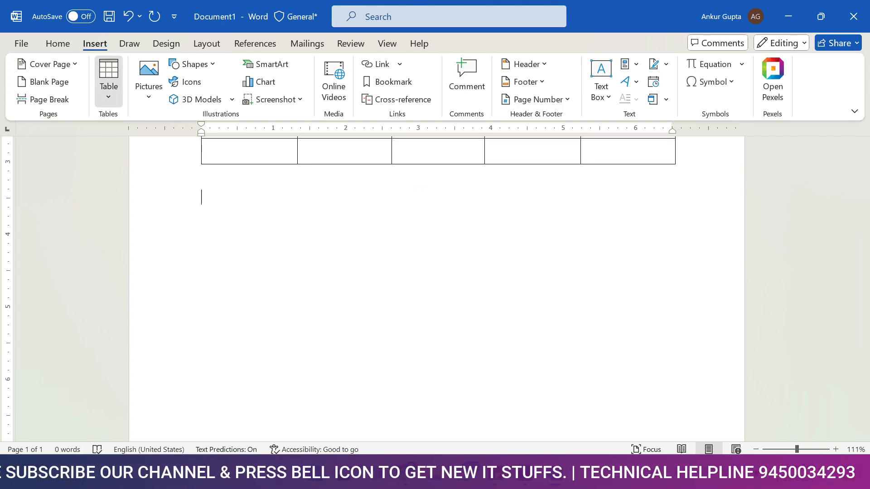
pyautogui.click(109, 77)
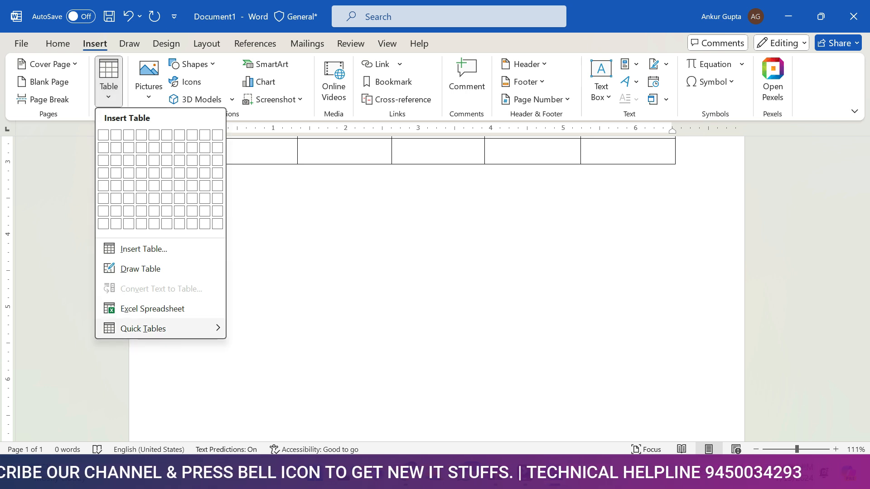
pyautogui.moveTo(150, 328)
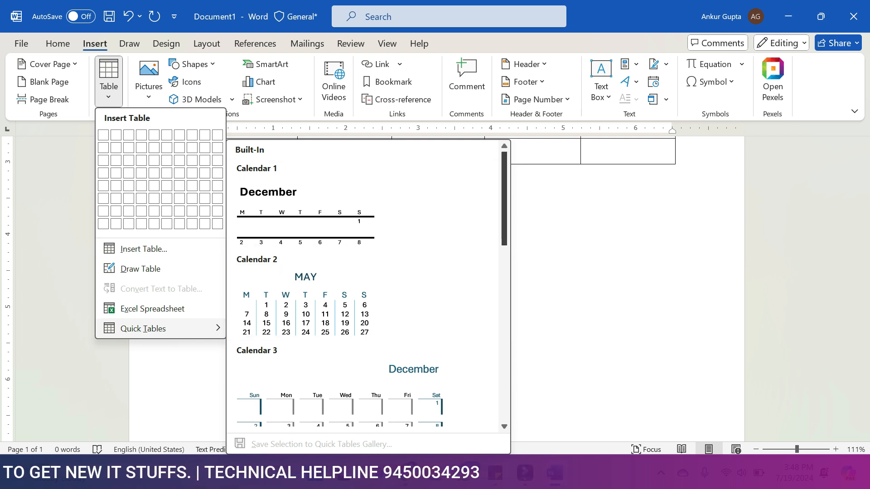
pyautogui.scroll(-2, 504, 204)
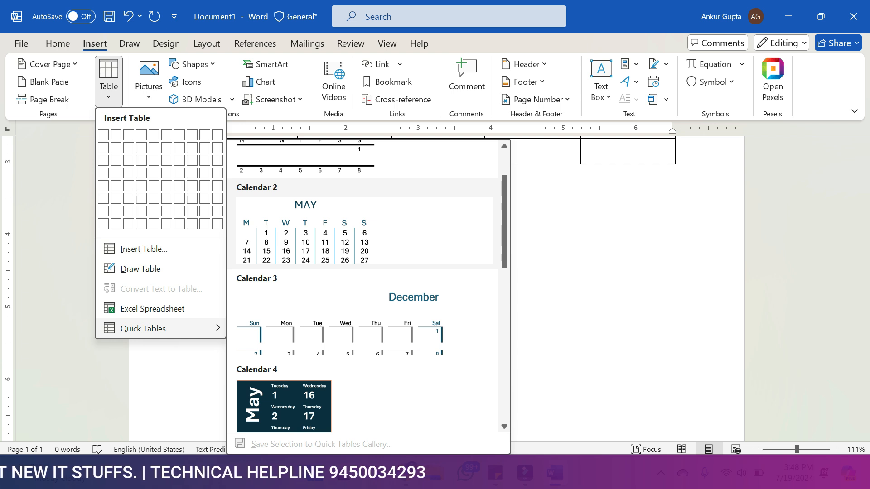
pyautogui.scroll(-6, 362, 286)
pyautogui.scroll(-2, 367, 285)
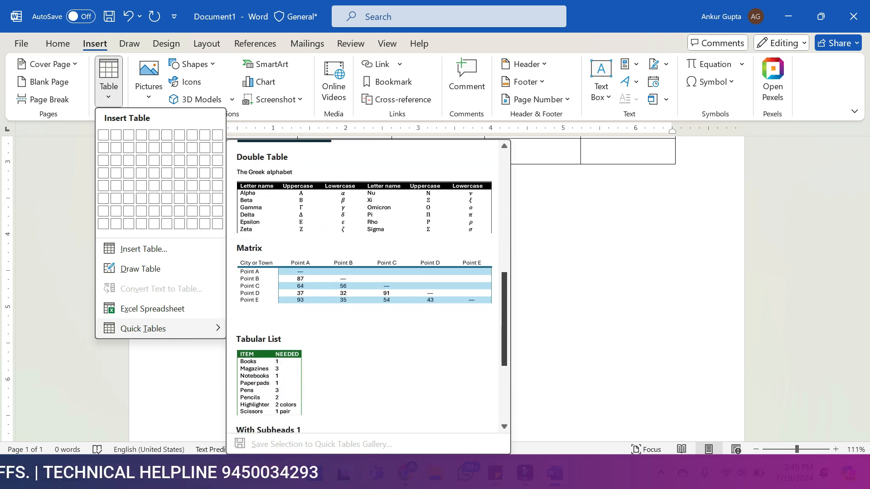
pyautogui.scroll(-4, 367, 227)
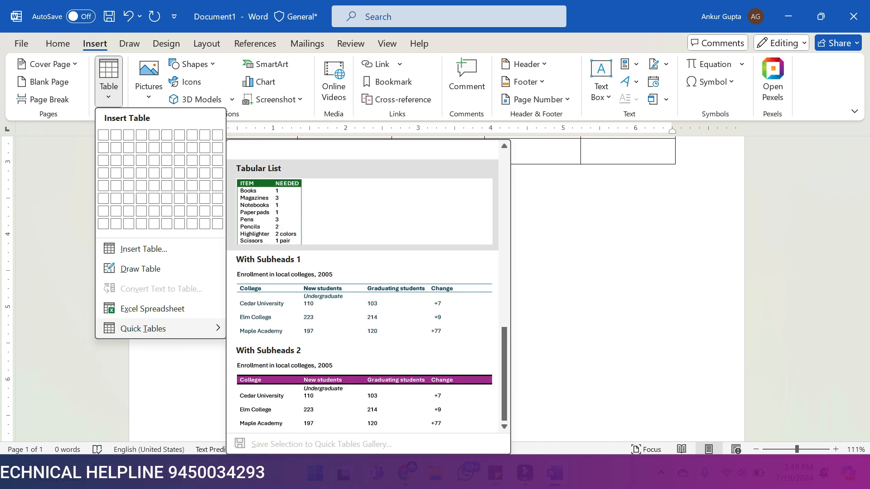
pyautogui.click(231, 211)
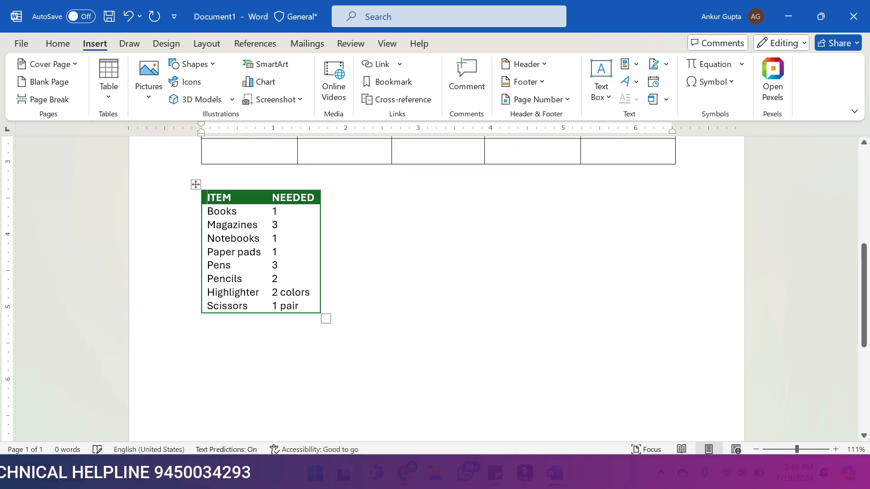
pyautogui.doubleClick(231, 211)
pyautogui.moveTo(326, 320); pyautogui.dragTo(416, 385)
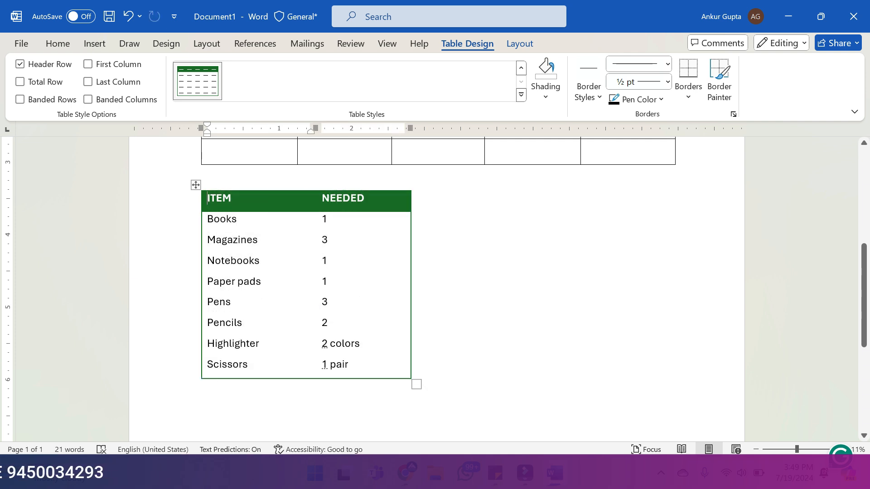
# Clear all text from the Tabular List quick table and delete the empty table from the document
pyautogui.click(196, 185)
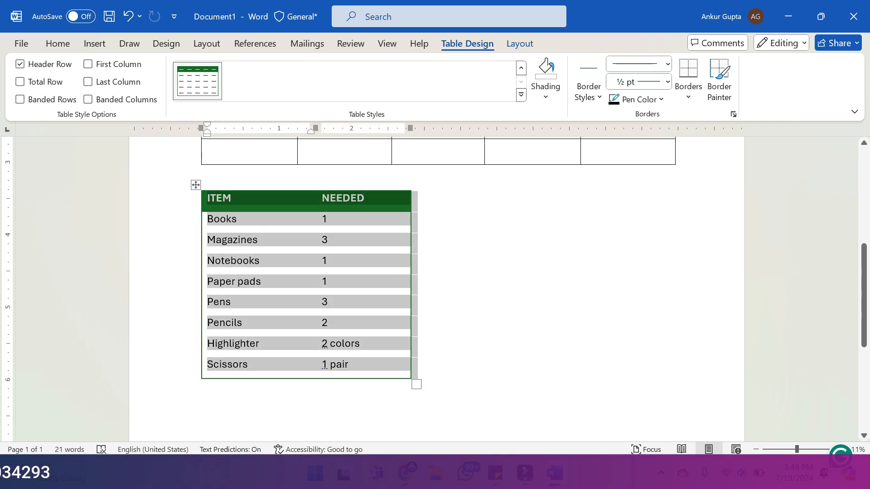
pyautogui.press('Delete')
pyautogui.click(196, 185)
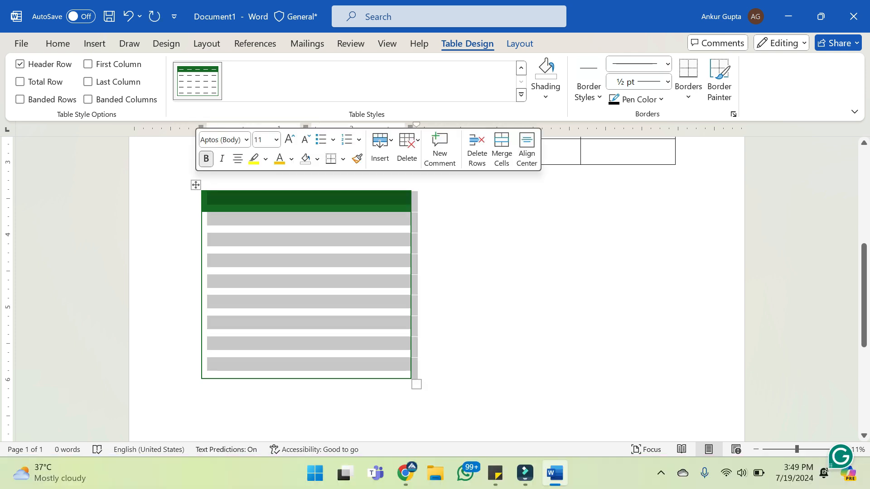
pyautogui.press('Delete')
pyautogui.hotkey('ctrl', 'z')
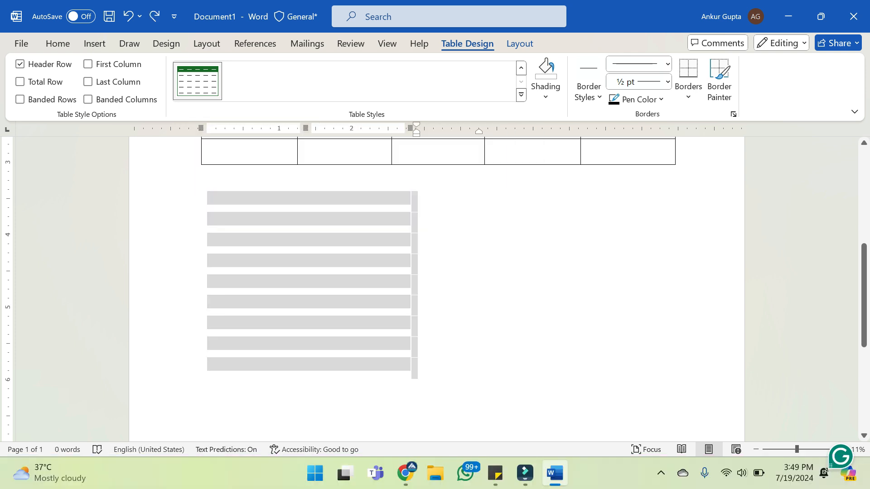
pyautogui.press('BackSpace')
# Select all remaining content, including the earlier tables, and delete it to leave a blank document
pyautogui.scroll(3, 437, 290)
pyautogui.click(202, 365)
pyautogui.hotkey('ctrl', 'a')
pyautogui.press('Delete')
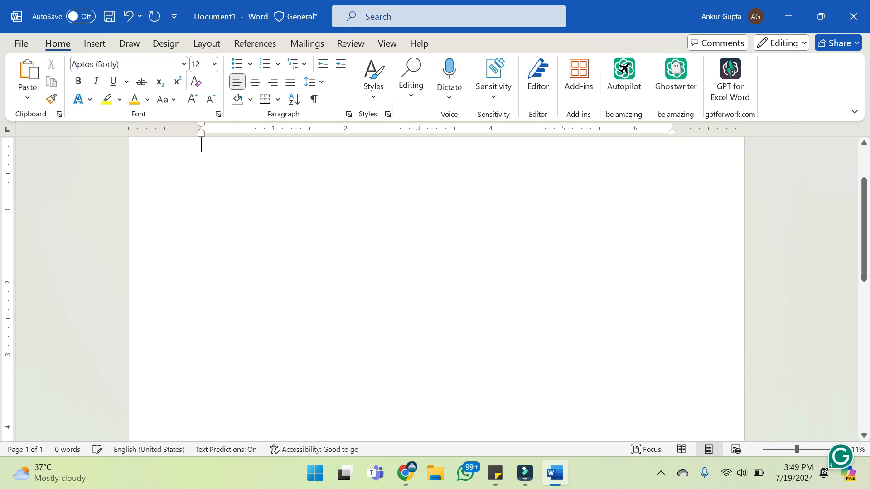
pyautogui.scroll(2, 437, 290)
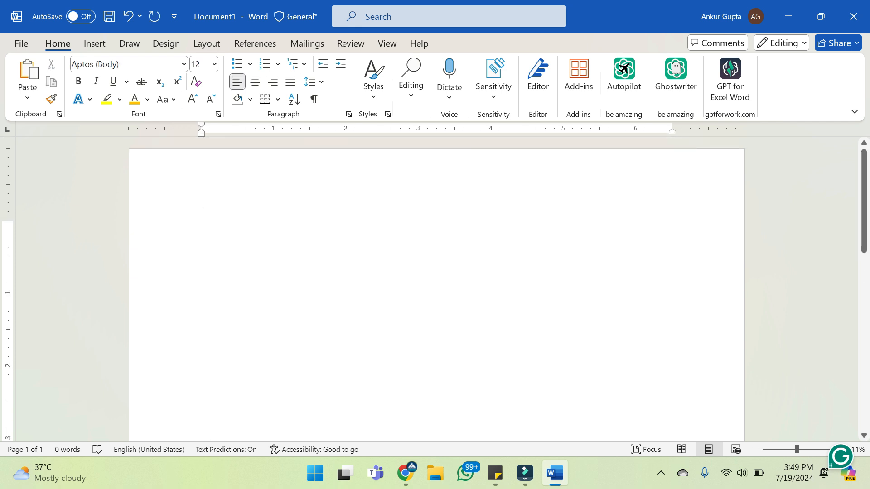
# Insert a table with 3 columns and 21 rows, using automatic fixed column width, in the blank document
pyautogui.click(94, 44)
pyautogui.click(108, 79)
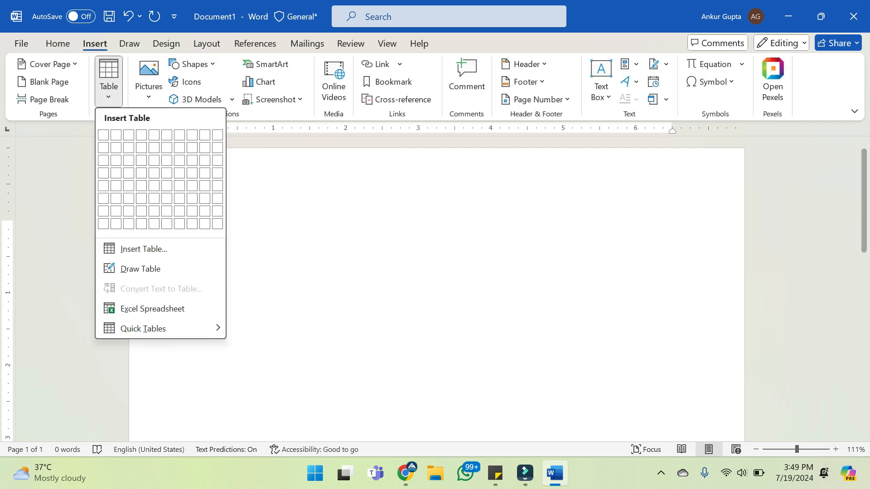
pyautogui.click(144, 249)
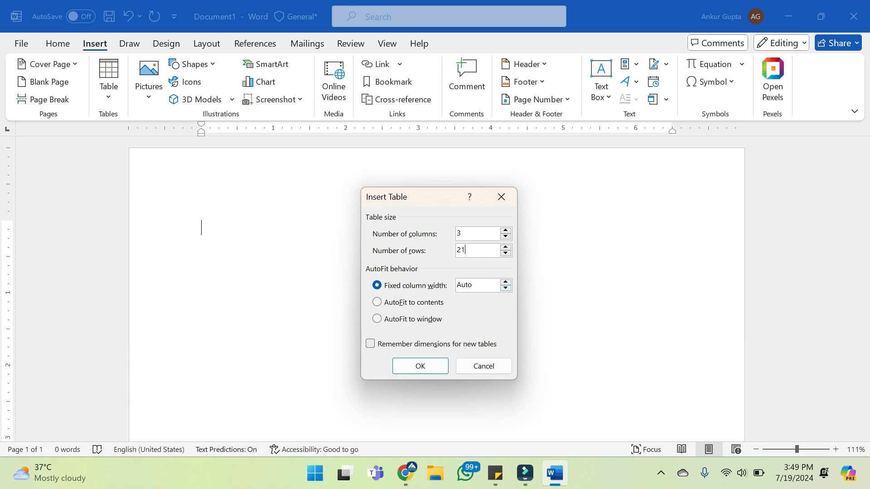
pyautogui.click(420, 366)
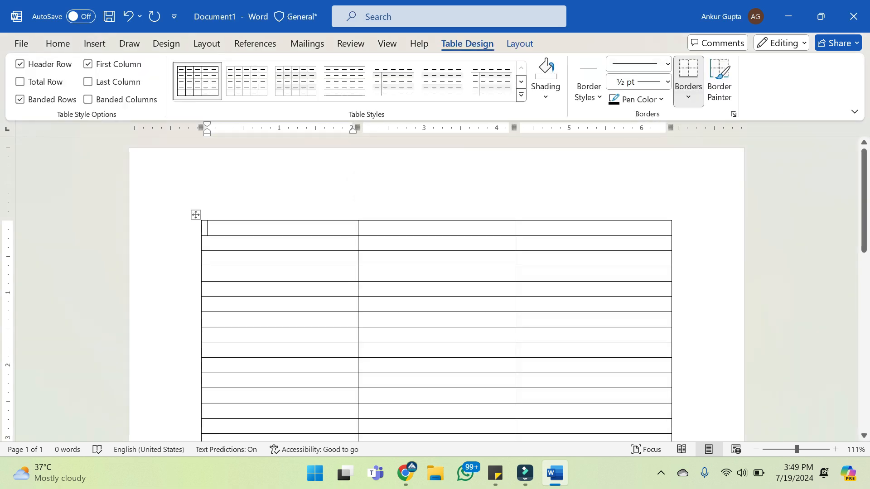
# Enter the headings Sr, Name and contact in the first row of the new table
pyautogui.write('Sr')
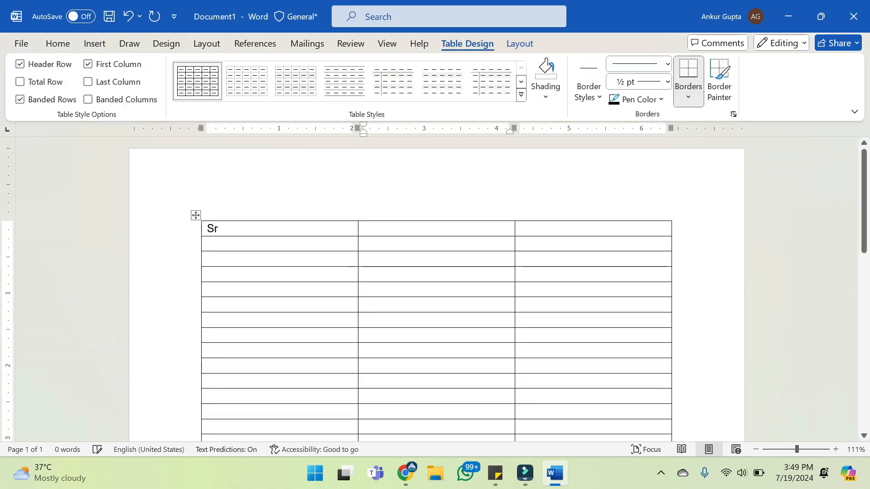
pyautogui.press('Tab')
pyautogui.write('Name')
pyautogui.press('Tab')
pyautogui.write('contact')
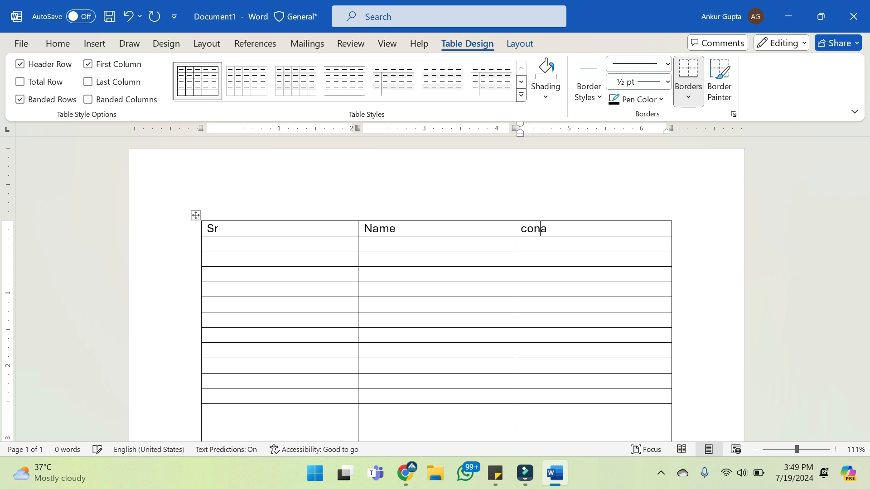
pyautogui.press('Return')
pyautogui.press('BackSpace')
pyautogui.press('Tab')
# Enter 20 in the first cell of the table's last row
pyautogui.scroll(-4, 435, 290)
pyautogui.click(208, 347)
pyautogui.write('20')
# Extend the table with three empty rows below the row containing 20
pyautogui.press('Tab')
pyautogui.press('Tab')
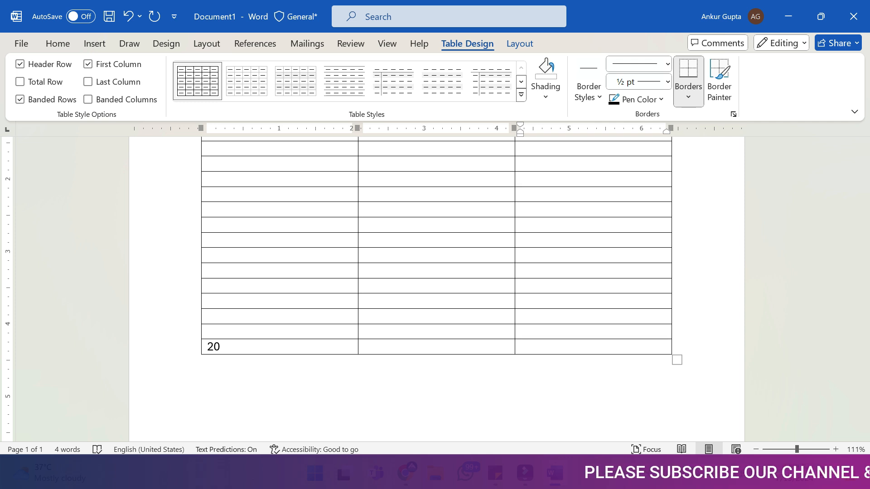
pyautogui.press('Tab')
pyautogui.press('Tab')
pyautogui.press('Tab')
pyautogui.press('Tab')
pyautogui.press('Tab')
pyautogui.press('Tab')
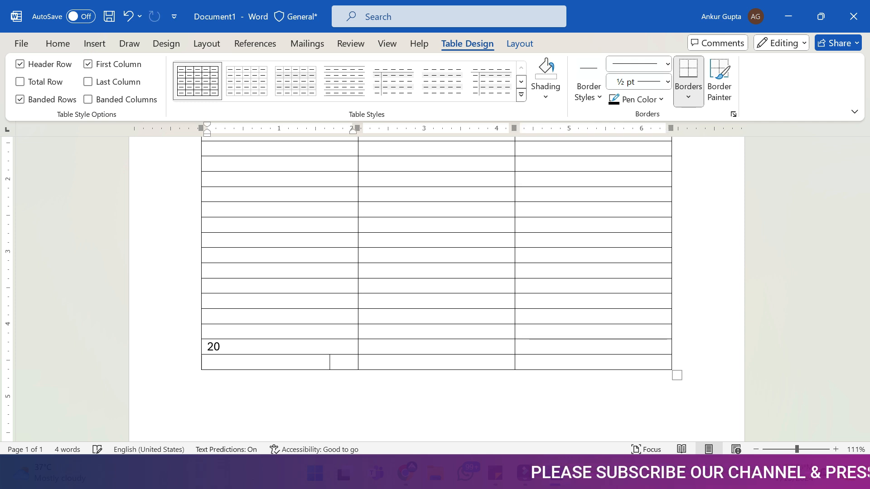
pyautogui.press('Tab')
pyautogui.press('Tab')
# Insert several line breaks in the first cell of the last row, and add another row below it
pyautogui.press('Return')
pyautogui.press('Return')
pyautogui.press('Return')
pyautogui.press('Return')
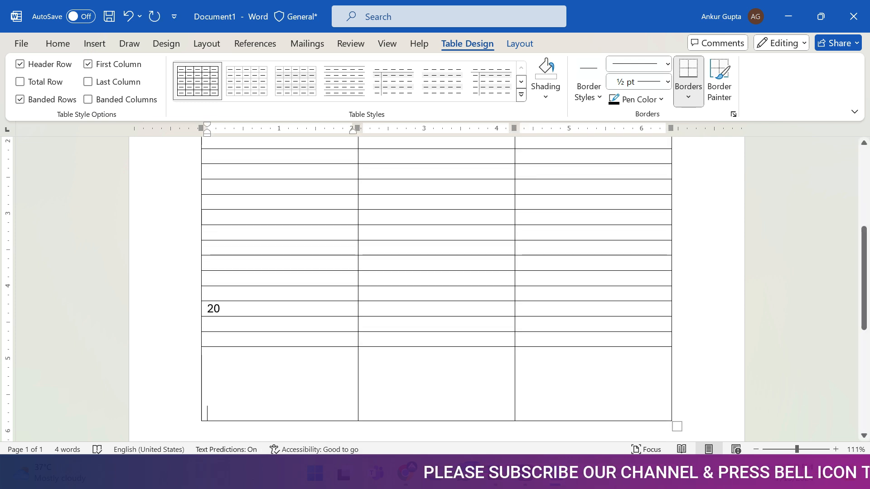
pyautogui.moveTo(209, 413); pyautogui.dragTo(209, 370)
pyautogui.click(584, 384)
pyautogui.press('Tab')
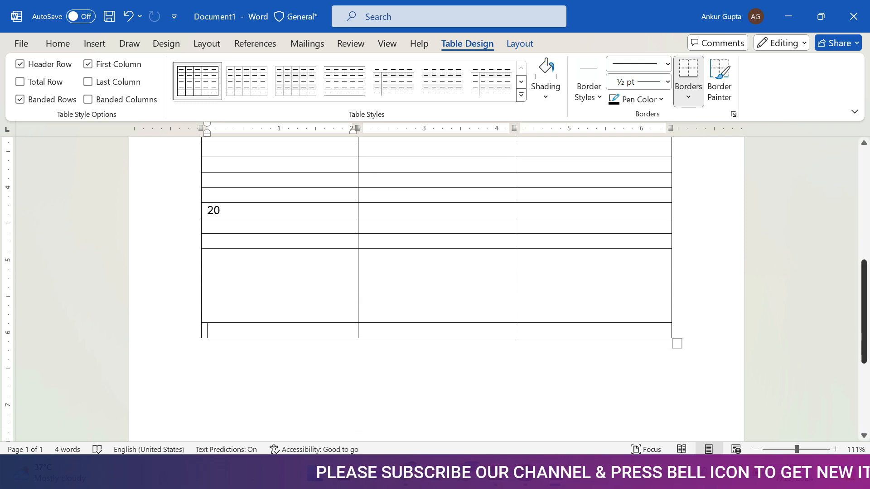
# Remove the line breaks from the first cell of the tall row to restore its single-line height
pyautogui.click(207, 286)
pyautogui.press('BackSpace')
pyautogui.press('BackSpace')
pyautogui.press('BackSpace')
pyautogui.press('BackSpace')
# Add six more empty rows at the end of the table, starting from its last cell
pyautogui.click(522, 272)
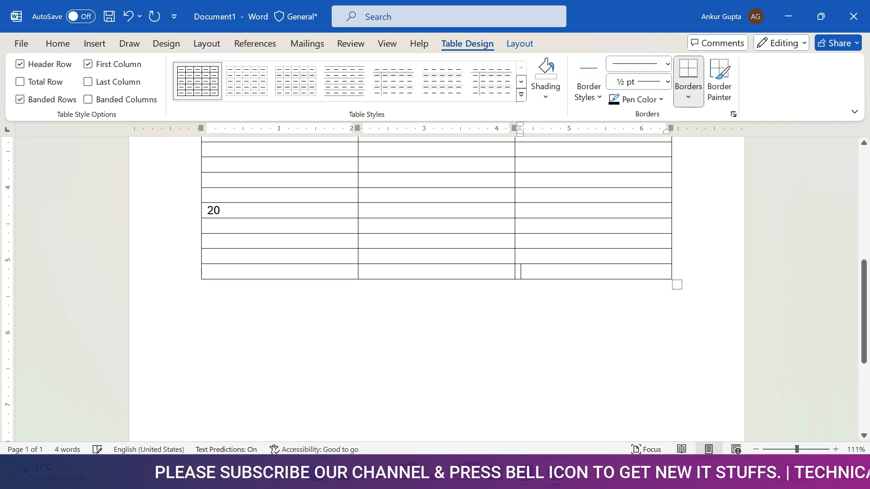
pyautogui.press('Tab')
pyautogui.press('Tab')
pyautogui.press('Tab')
pyautogui.press('Tab')
pyautogui.press('Tab')
pyautogui.press('Tab')
pyautogui.press('Tab')
pyautogui.press('Tab')
pyautogui.press('Tab')
pyautogui.press('Tab')
pyautogui.press('Tab')
pyautogui.press('Tab')
pyautogui.press('Tab')
pyautogui.press('Tab')
pyautogui.press('Tab')
pyautogui.press('Tab')
pyautogui.press('Tab')
pyautogui.press('Tab')
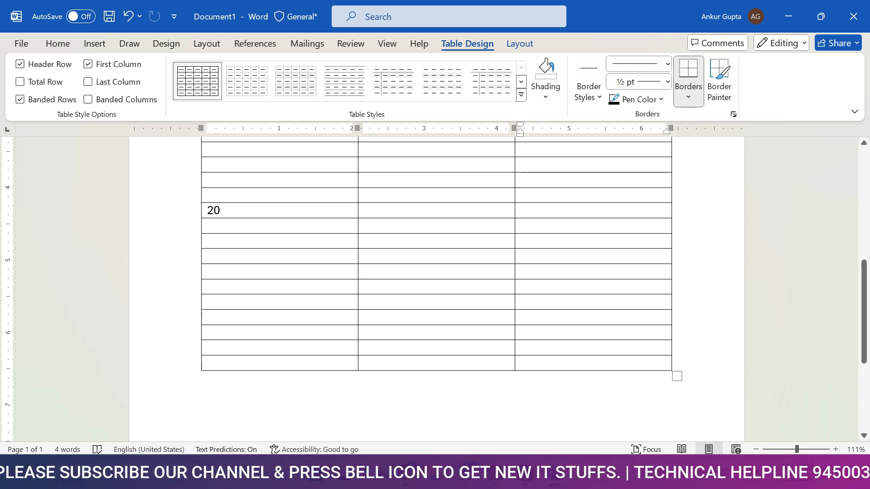
pyautogui.scroll(5, 437, 290)
pyautogui.moveTo(864, 244); pyautogui.dragTo(864, 294)
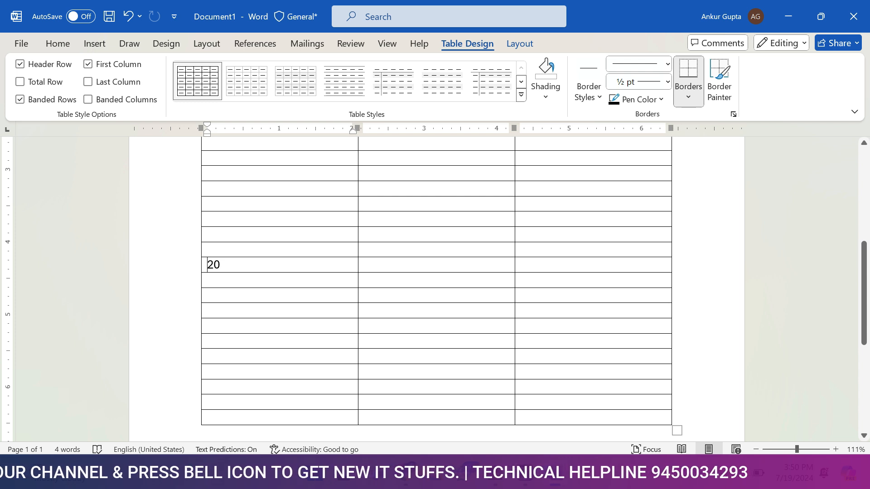
# Delete all table rows below the fifth empty row, using the option to delete entire rows
pyautogui.moveTo(520, 414); pyautogui.dragTo(281, 317)
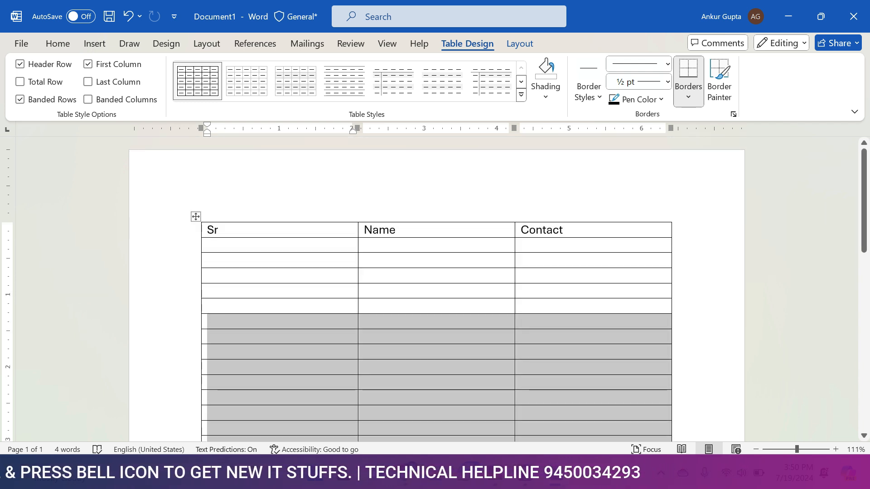
pyautogui.rightClick(321, 337)
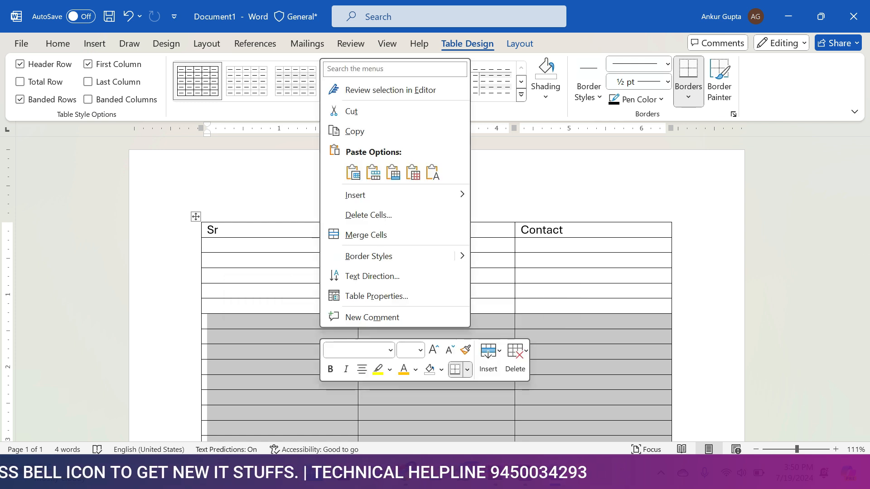
pyautogui.click(368, 215)
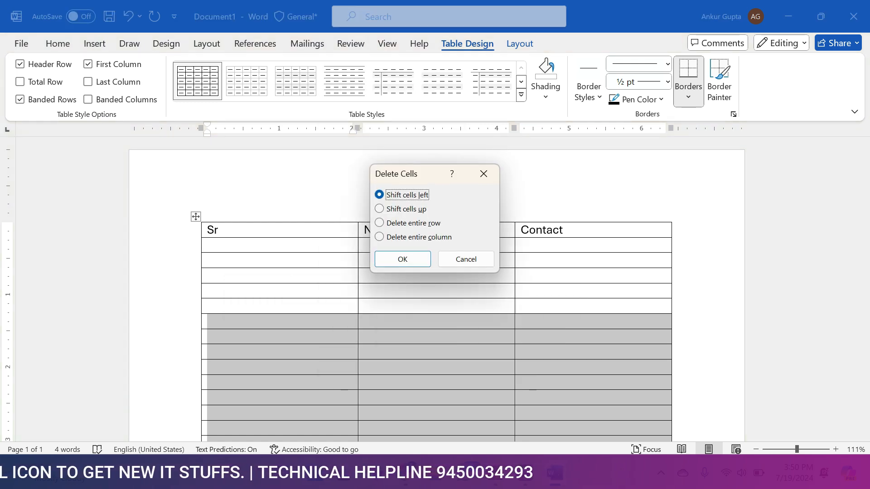
pyautogui.click(413, 223)
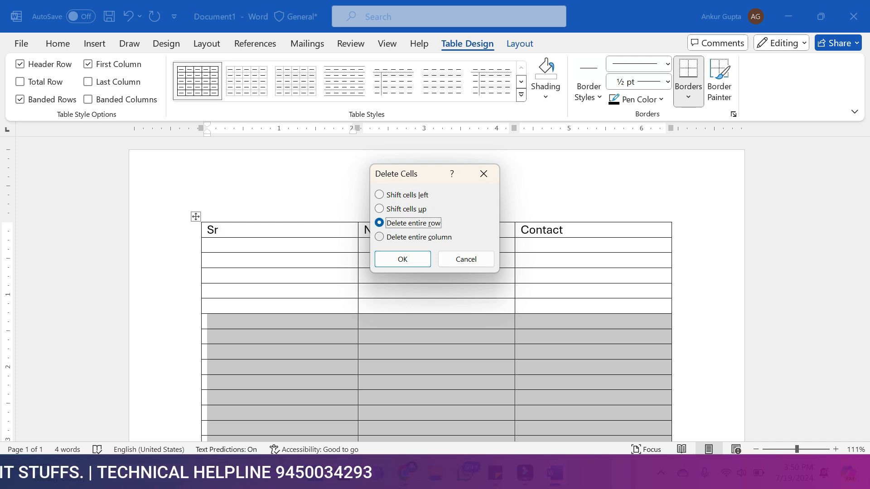
pyautogui.click(403, 259)
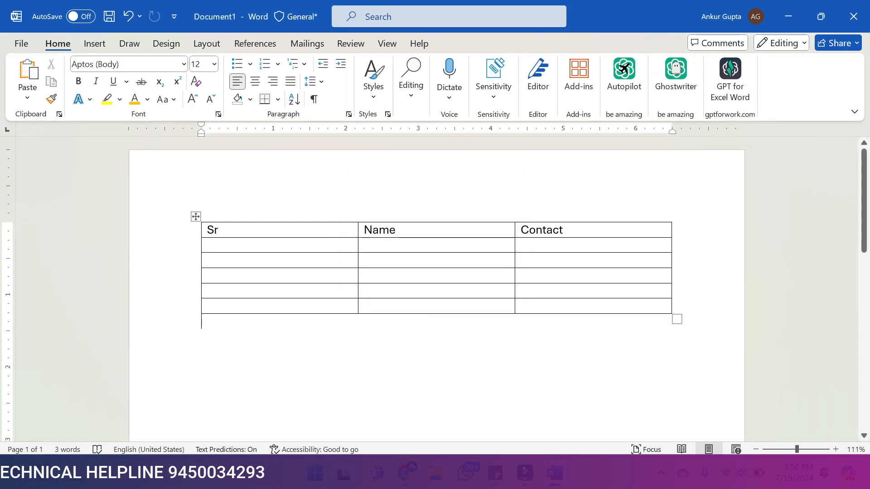
# Narrow the Sr column to fit its short entries, and number the first two rows under the heading 01 and 02
pyautogui.click(208, 245)
pyautogui.moveTo(352, 129); pyautogui.dragTo(237, 129)
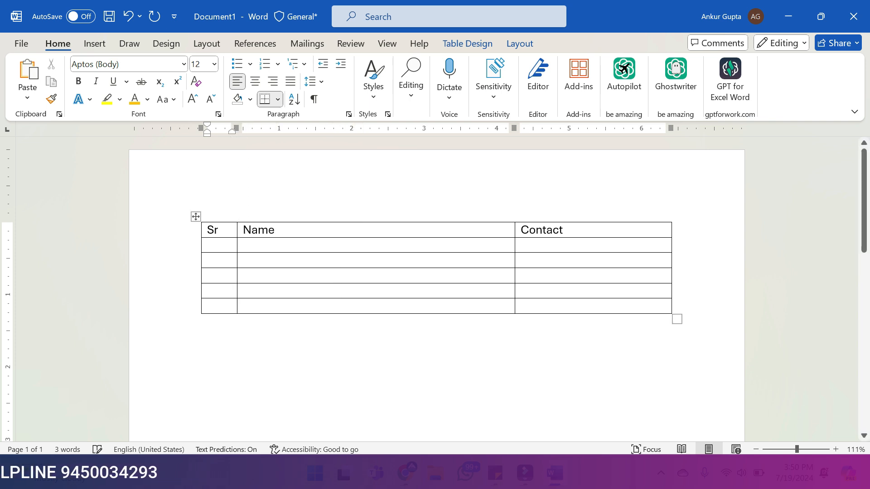
pyautogui.moveTo(797, 449); pyautogui.dragTo(809, 450)
pyautogui.moveTo(275, 436); pyautogui.dragTo(304, 436)
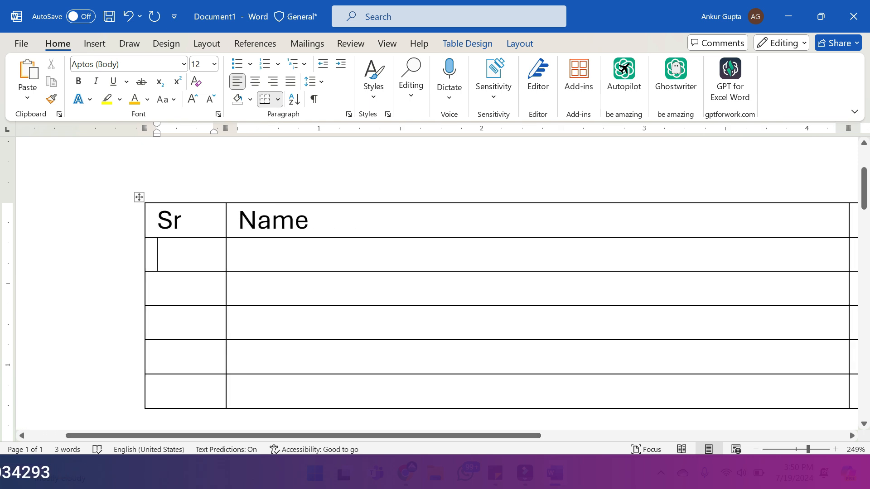
pyautogui.write('01')
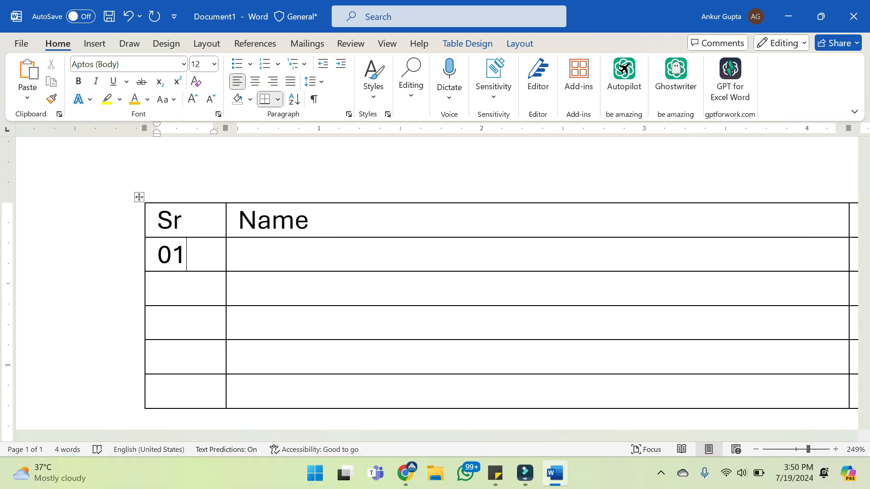
pyautogui.press('Down')
pyautogui.write('02')
pyautogui.press('Down')
# Enter a person's first name and phone number in the Name and Contact cells of row 01
pyautogui.press('Right')
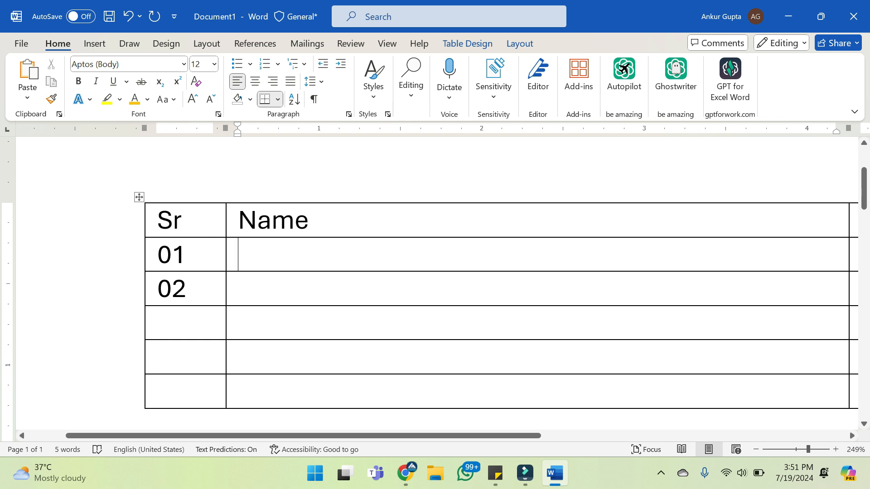
pyautogui.write('ANkur')
pyautogui.press('Tab')
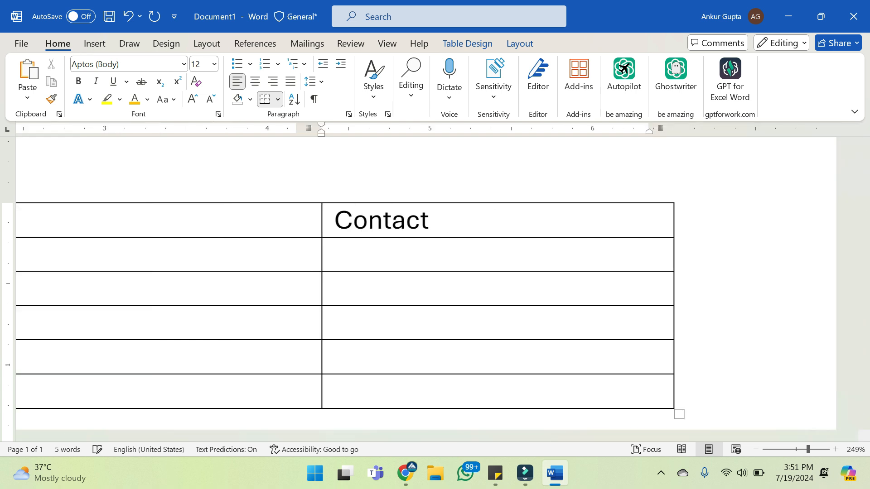
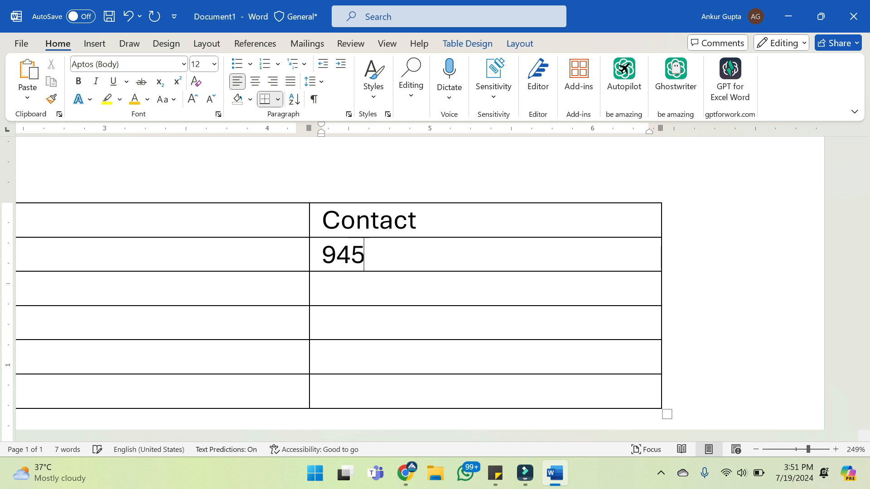
pyautogui.press('Tab')
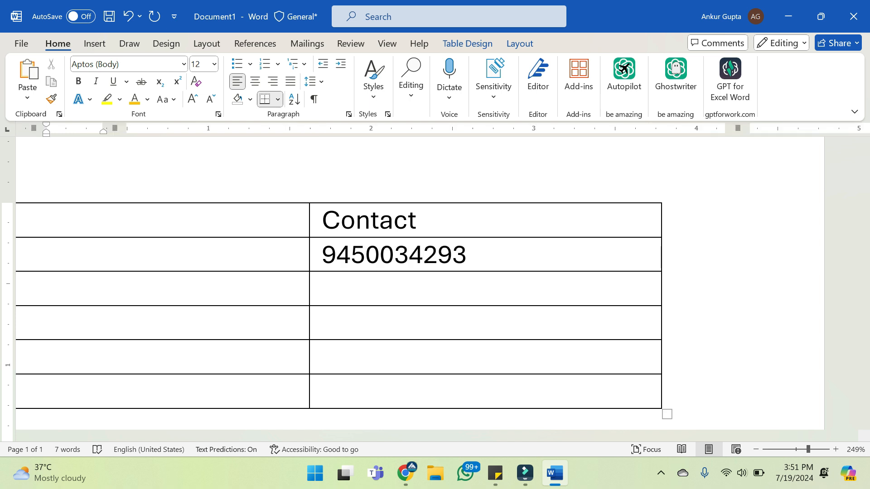
# Fill in the Name and Contact cells of row 02 with a first name and a phone number
pyautogui.press('Tab')
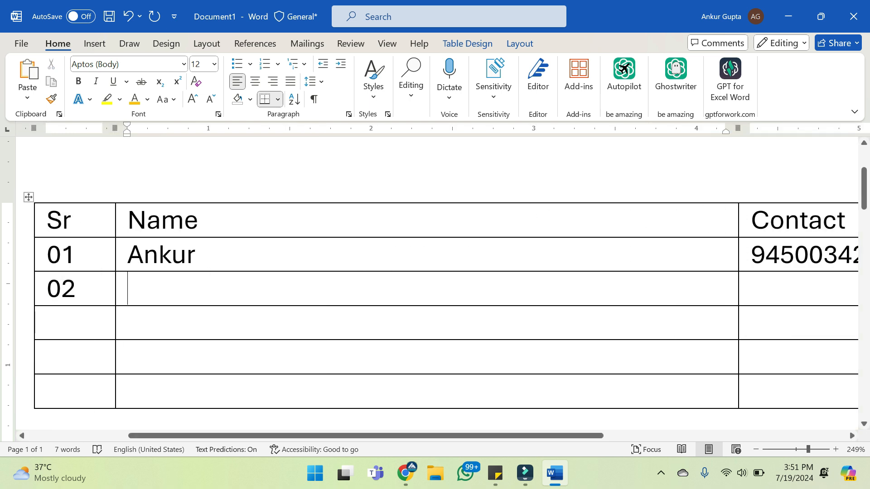
pyautogui.write('Arti')
pyautogui.press('Tab')
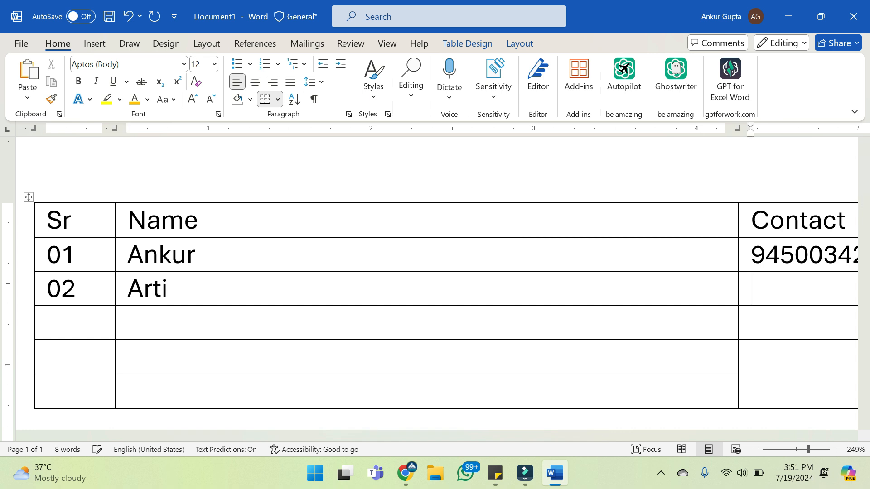
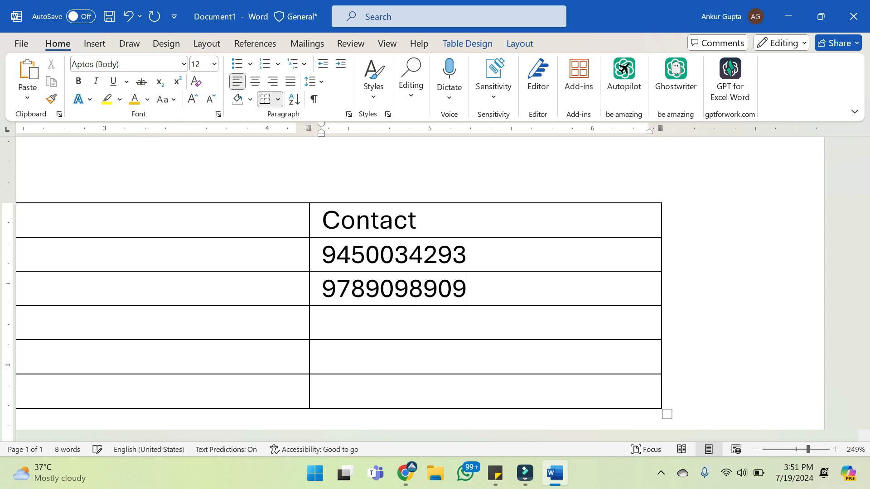
# Fill the next row with serial number 03, a first name and a phone number, and number the following row 04
pyautogui.press('Tab')
pyautogui.write('03')
pyautogui.press('Tab')
pyautogui.write('ALok')
pyautogui.press('Tab')
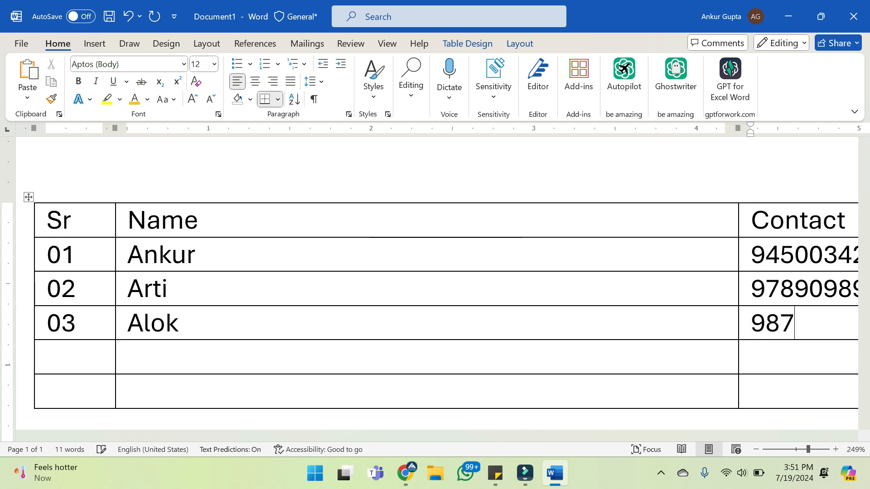
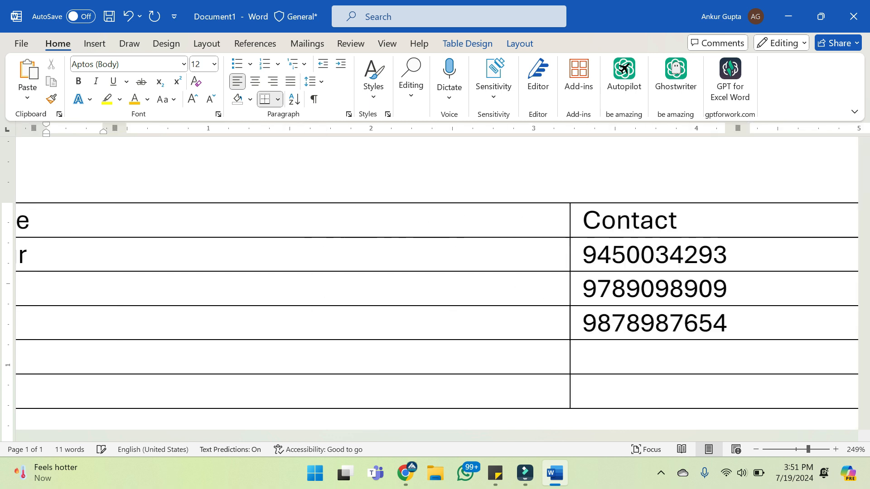
pyautogui.press('Tab')
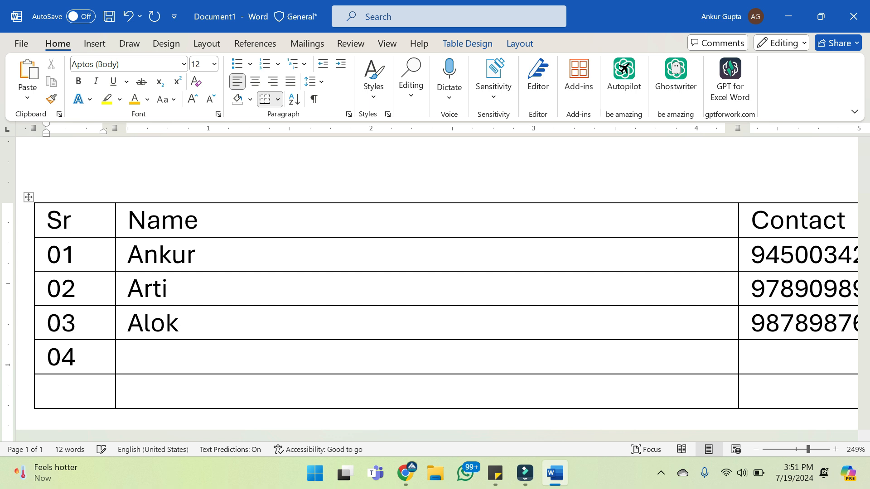
pyautogui.press('Tab')
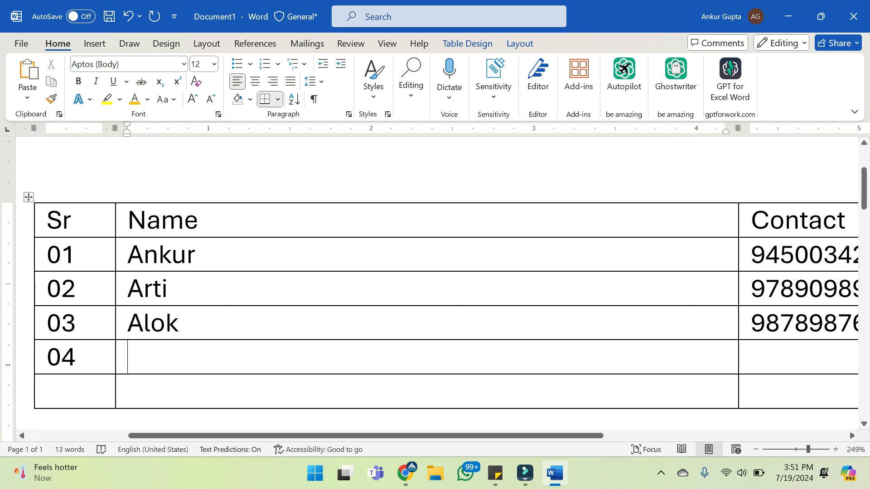
# Insert an empty row directly below row 01 of the table
pyautogui.click(196, 255)
pyautogui.rightClick(223, 255)
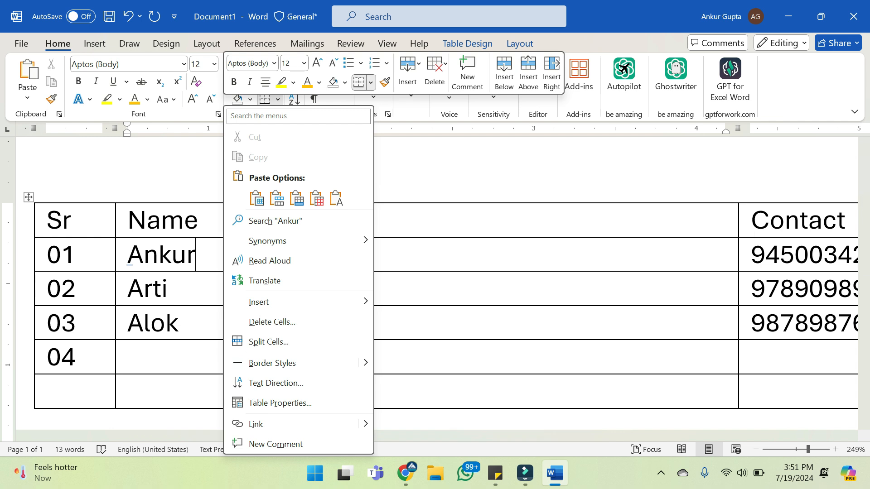
pyautogui.moveTo(267, 301)
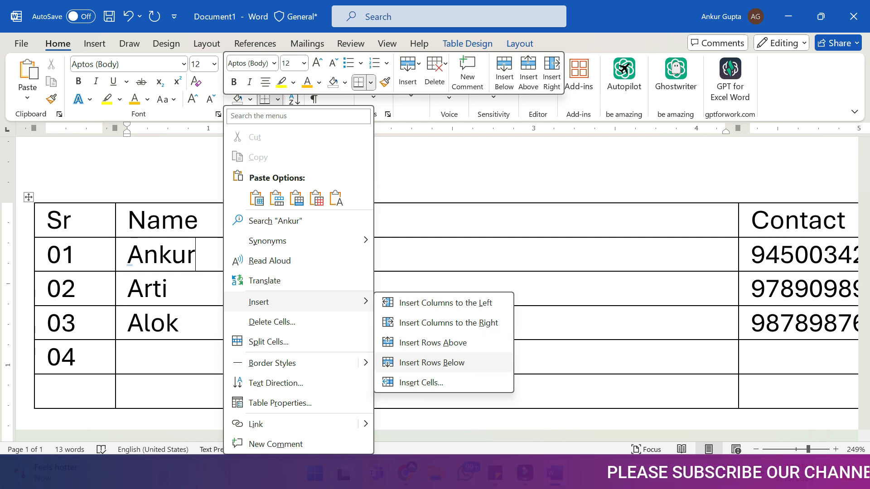
pyautogui.click(432, 362)
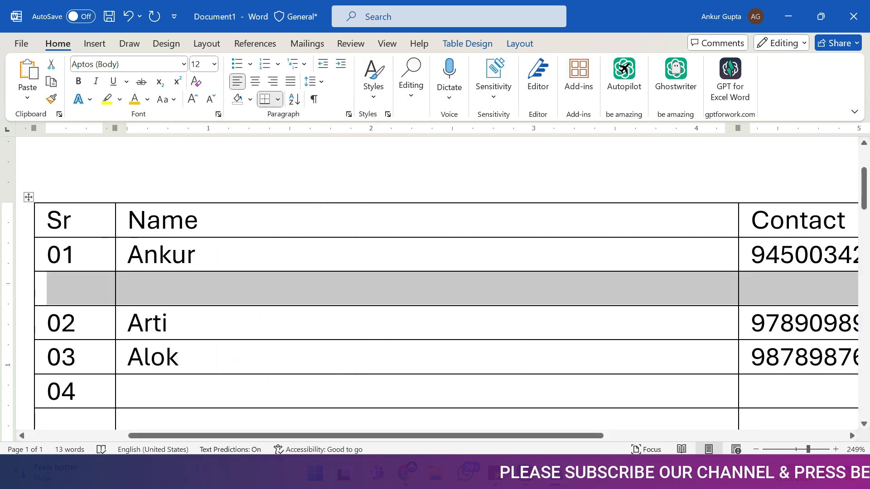
# Copy serial numbers 02 to 04 into the Sr column starting at the new empty row, and clear the duplicate 04 beneath them
pyautogui.click(63, 289)
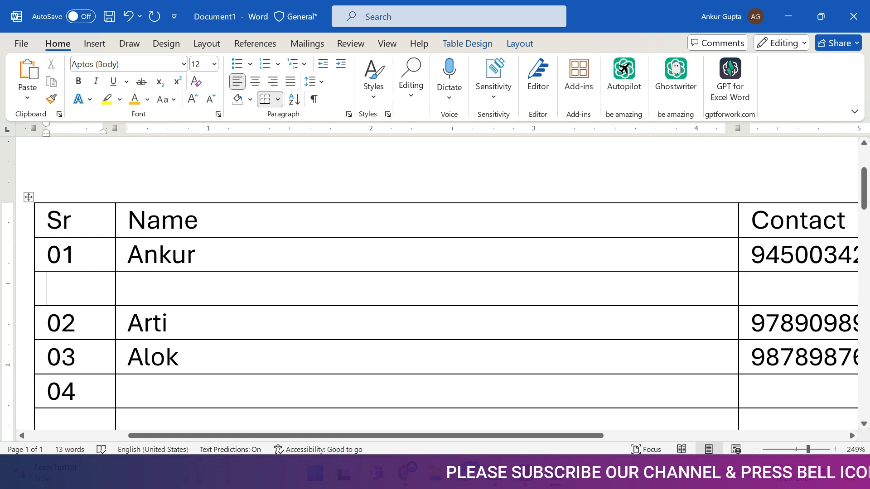
pyautogui.moveTo(50, 324); pyautogui.dragTo(68, 392)
pyautogui.hotkey('ctrl', 'c')
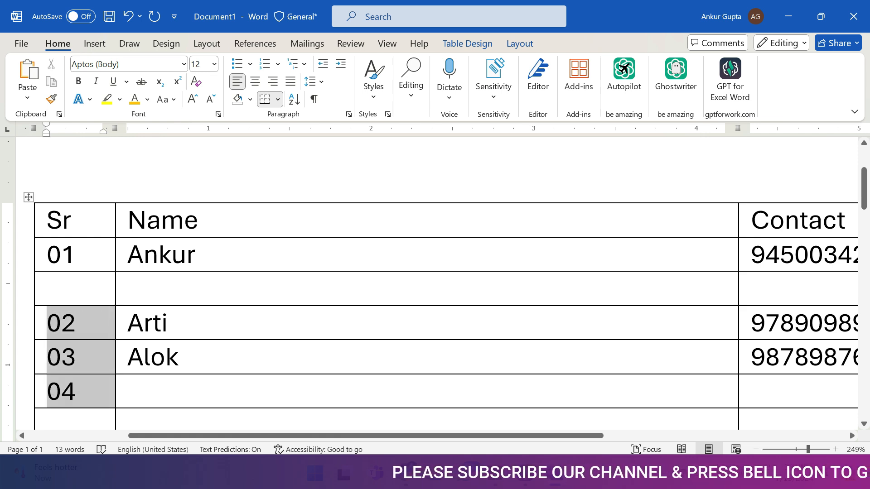
pyautogui.click(63, 289)
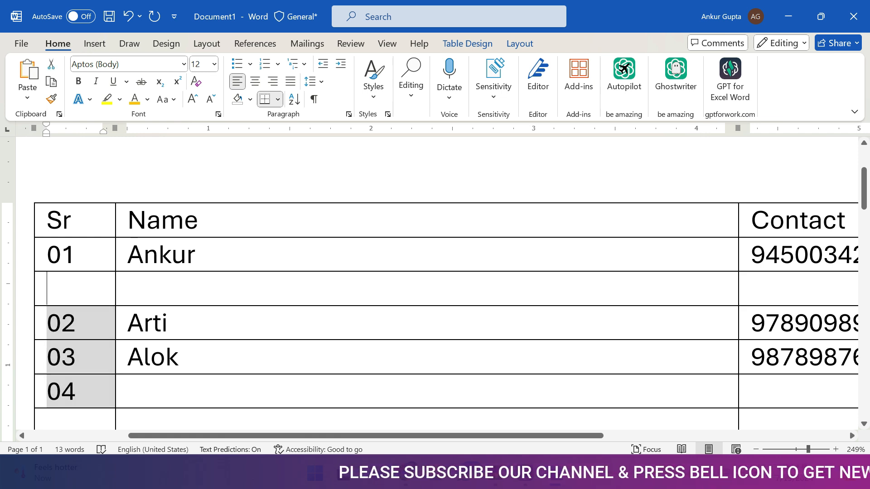
pyautogui.hotkey('ctrl', 'v')
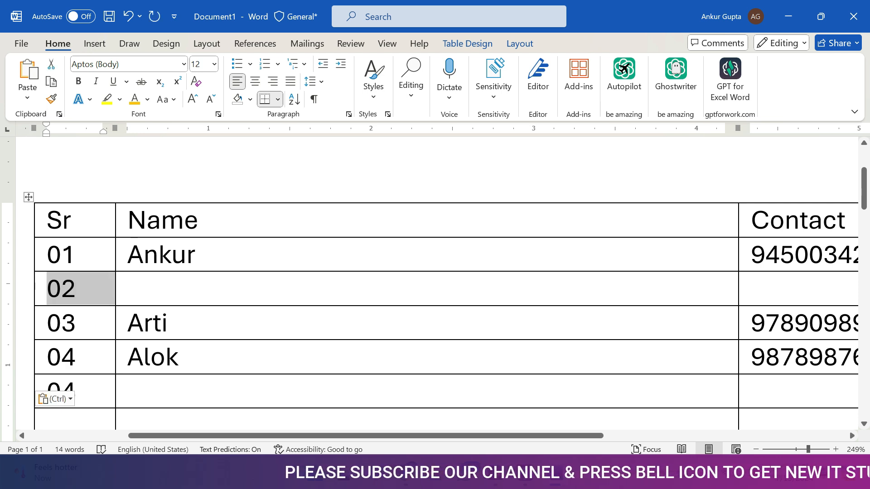
pyautogui.click(80, 390)
pyautogui.press('BackSpace')
pyautogui.press('BackSpace')
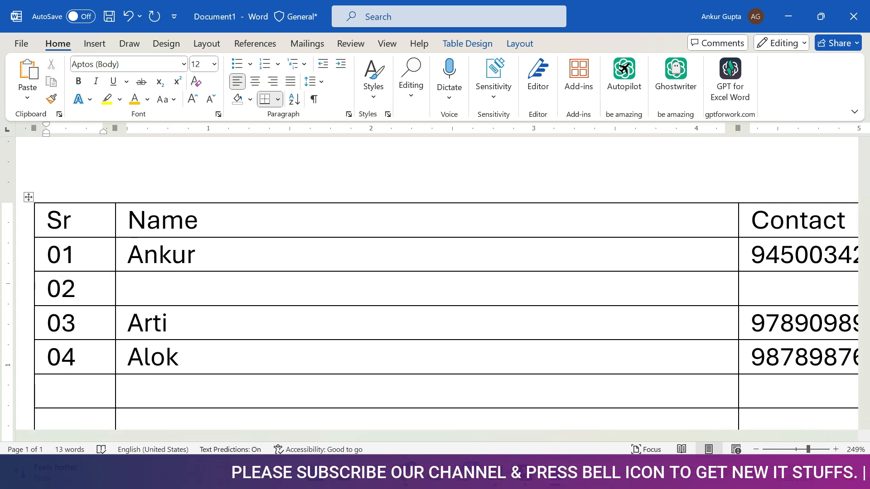
# Enter a first name and phone number in the Name and Contact cells of the new row 02
pyautogui.click(129, 290)
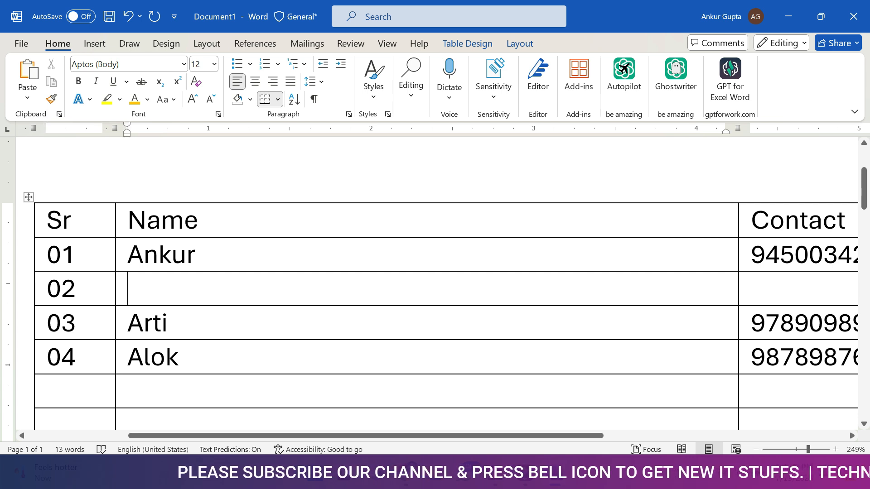
pyautogui.write('Ankit')
pyautogui.press('Tab')
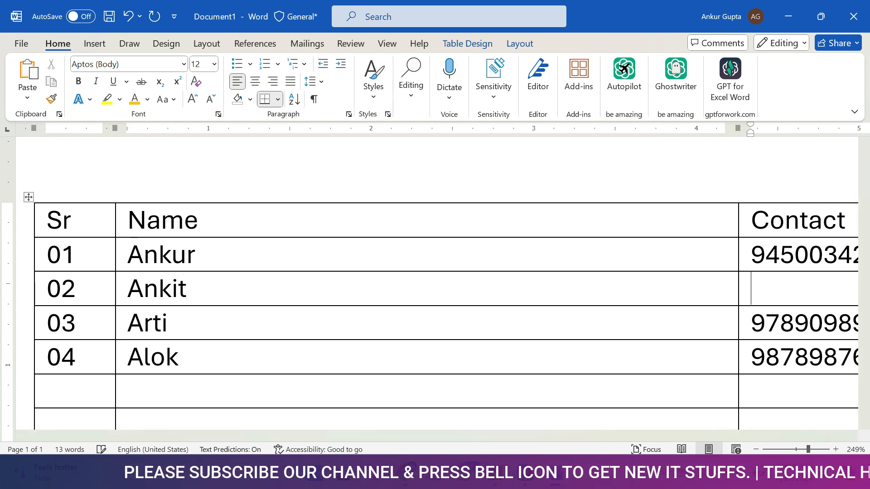
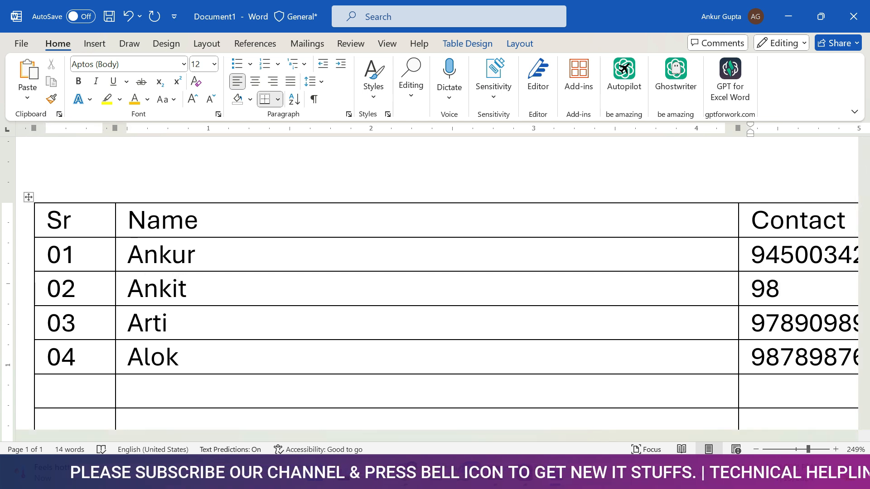
pyautogui.press('Tab')
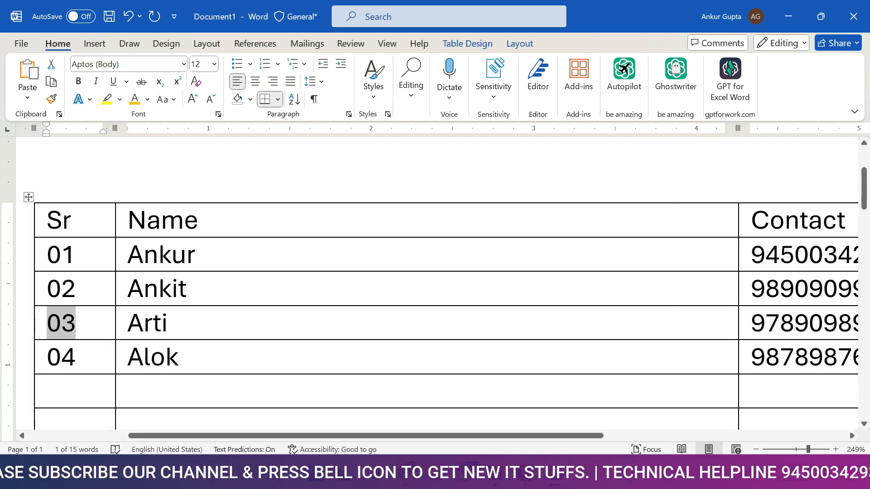
# Review the filled rows across the Sr, Name and Contact columns at 180% zoom
pyautogui.click(180, 358)
pyautogui.moveTo(366, 436); pyautogui.dragTo(455, 436)
pyautogui.keyDown('ctrl'); pyautogui.scroll(-6, 435, 317); pyautogui.keyUp('ctrl')
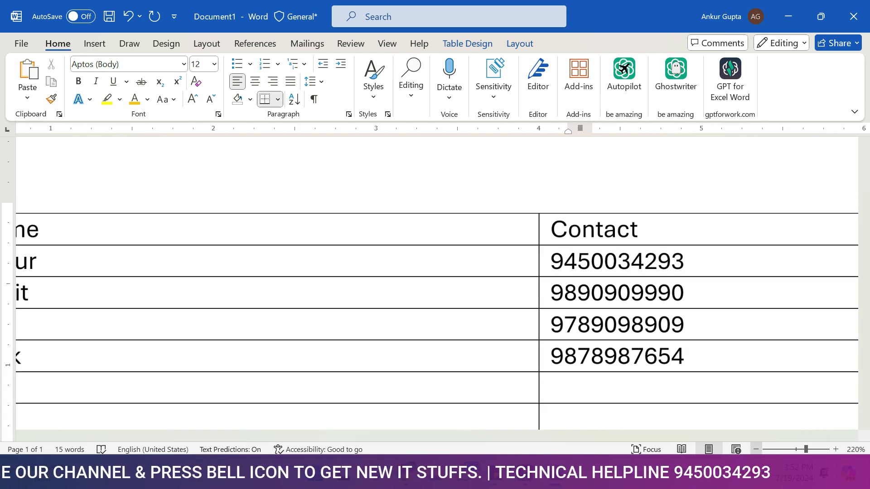
pyautogui.moveTo(517, 436); pyautogui.dragTo(358, 436)
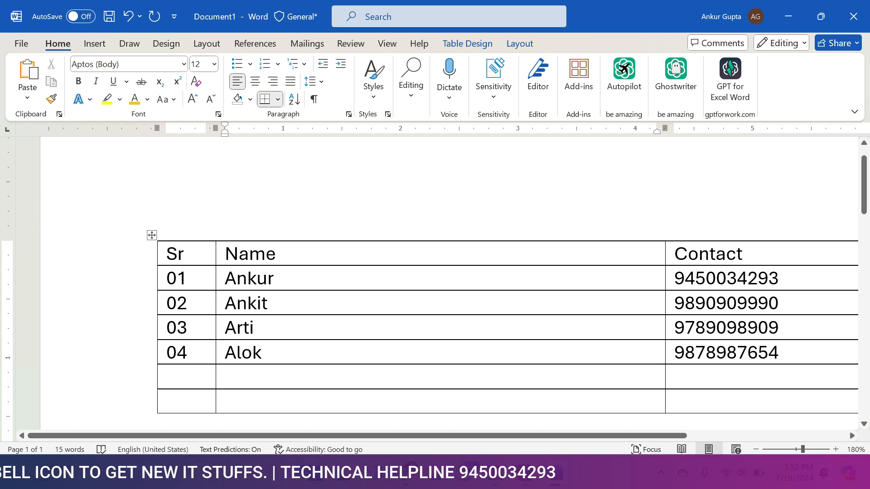
pyautogui.click(277, 254)
pyautogui.press('Right')
pyautogui.click(277, 255)
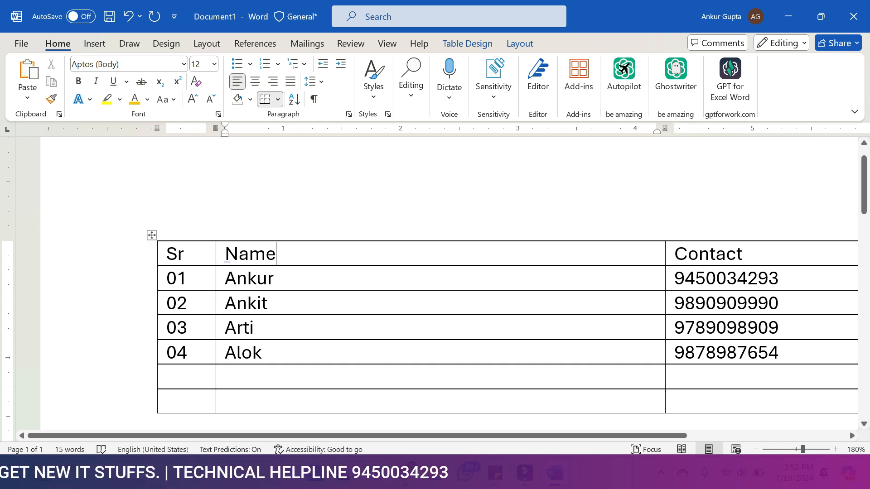
pyautogui.moveTo(278, 255); pyautogui.dragTo(186, 254)
pyautogui.click(277, 254)
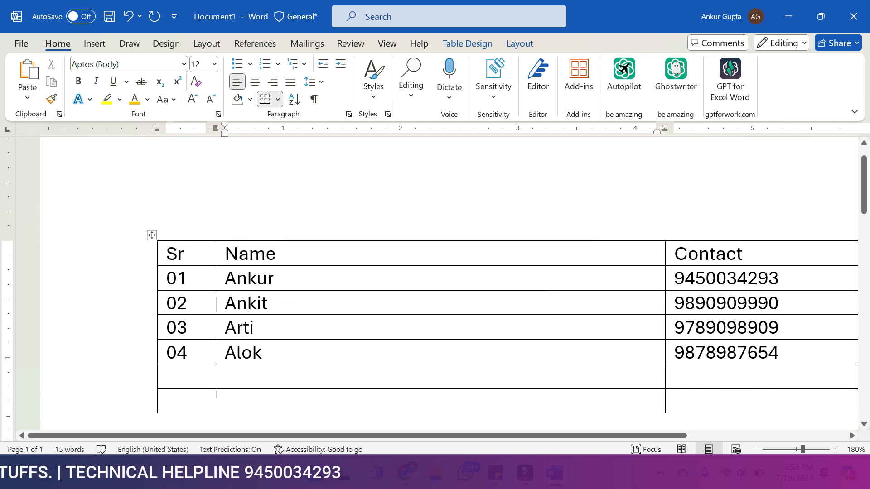
# Insert an empty column directly to the right of the Name column
pyautogui.press('Right')
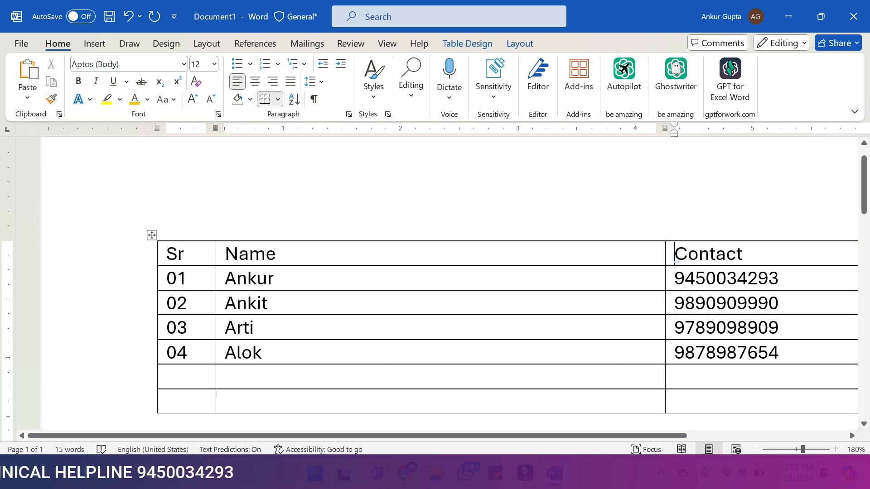
pyautogui.press('Left')
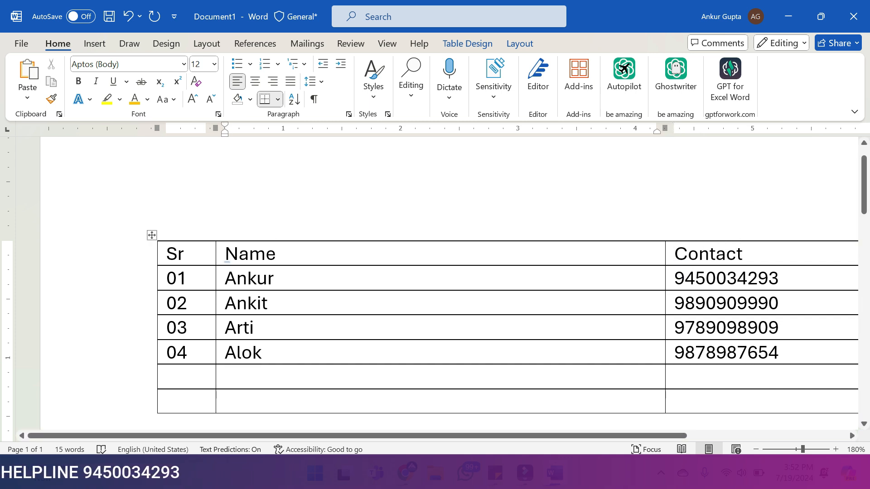
pyautogui.rightClick(336, 254)
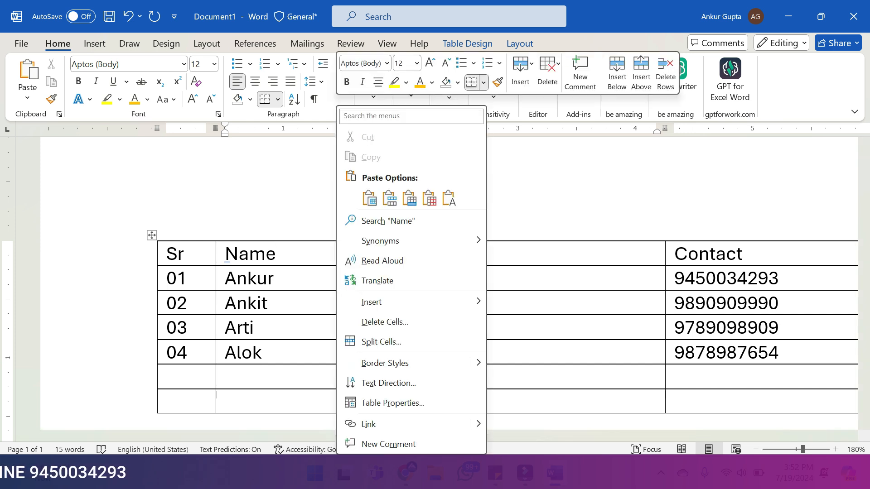
pyautogui.moveTo(385, 301)
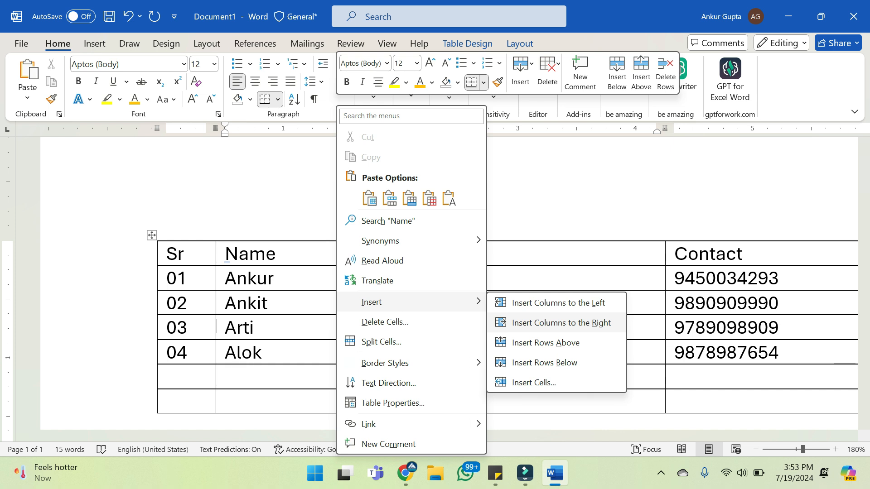
pyautogui.click(561, 323)
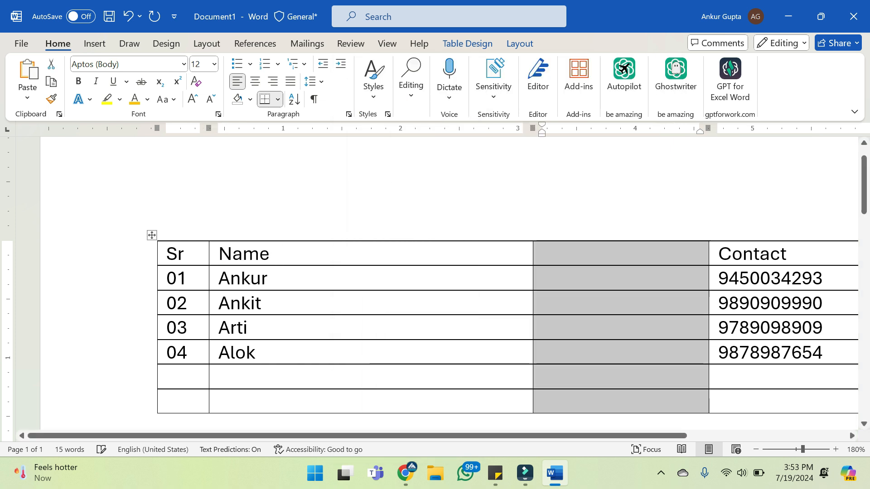
# Enter the heading Profile in the header cell of the new column between Name and Contact
pyautogui.write('P')
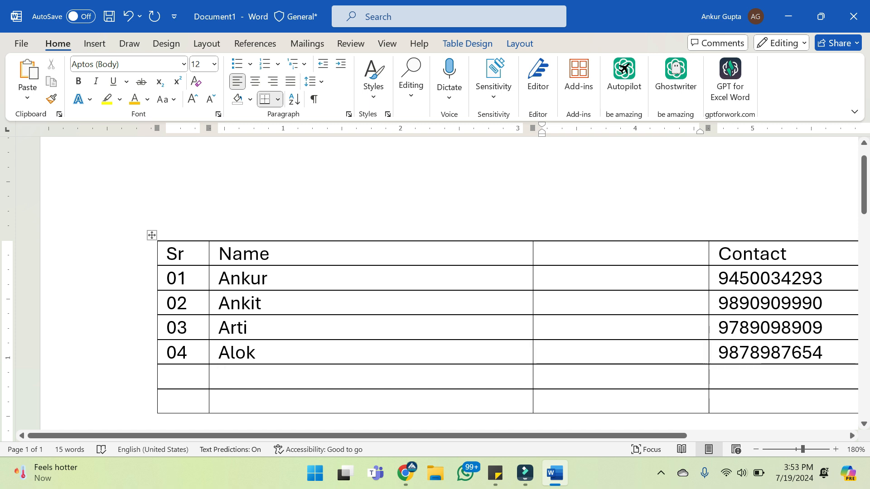
pyautogui.write('rofile')
pyautogui.press('Return')
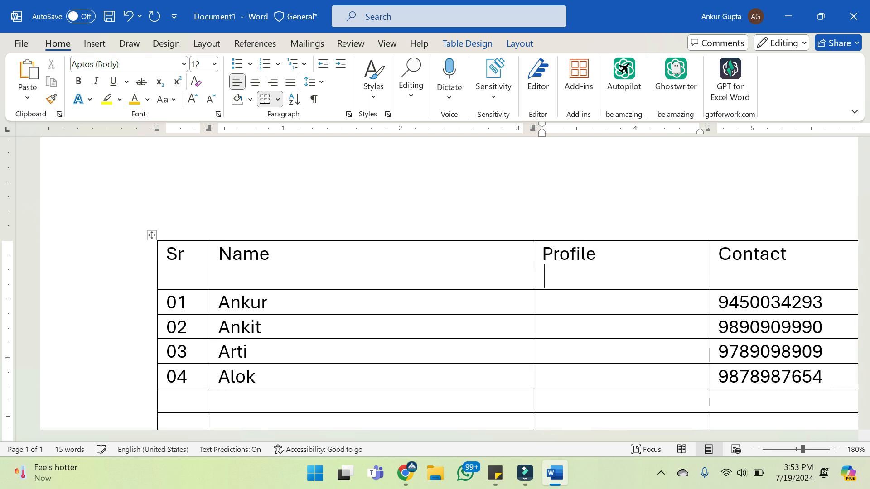
pyautogui.press('BackSpace')
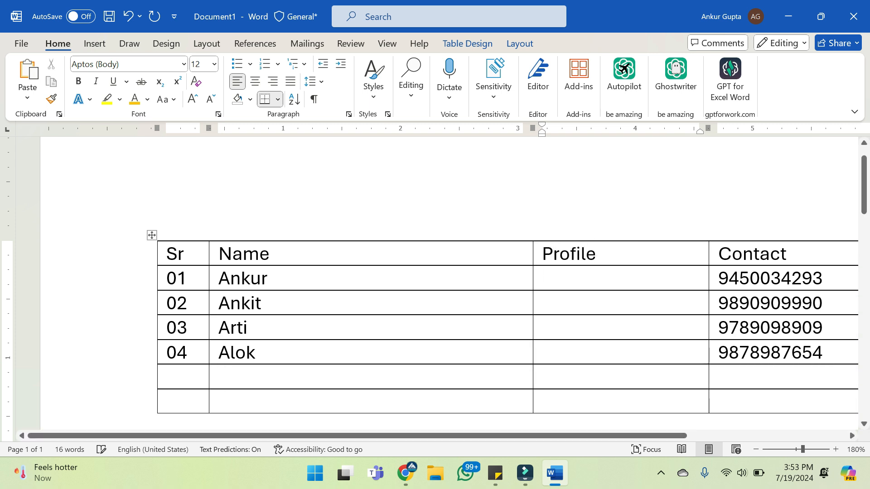
# Enter Guest Faculty in the Profile cell of row 01
pyautogui.press('Down')
pyautogui.write('Center')
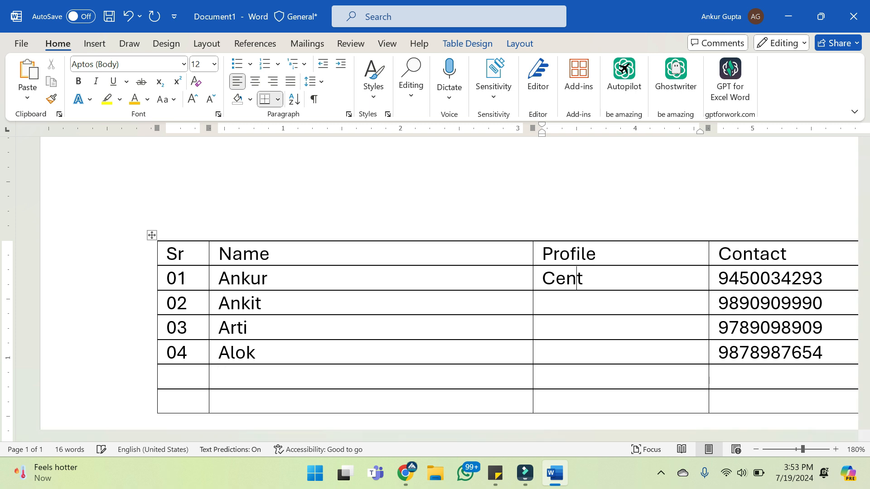
pyautogui.press('BackSpace')
pyautogui.press('BackSpace')
pyautogui.press('BackSpace')
pyautogui.press('BackSpace')
pyautogui.press('BackSpace')
pyautogui.press('BackSpace')
pyautogui.write('Gu')
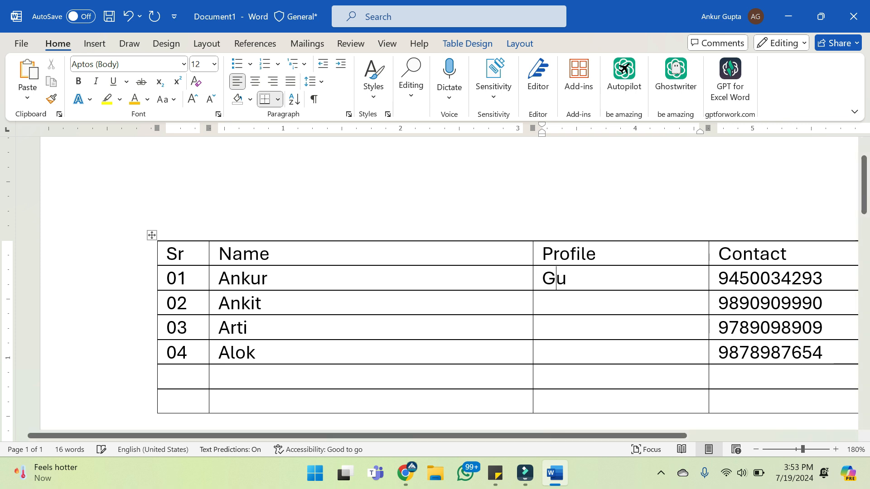
pyautogui.write('est Faculty')
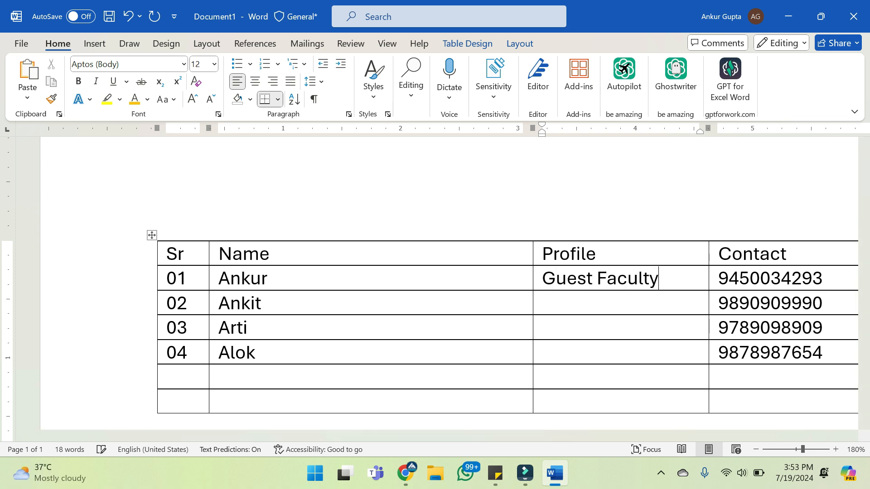
# Enter Store Keeper in the Profile cell of row 02
pyautogui.click(544, 303)
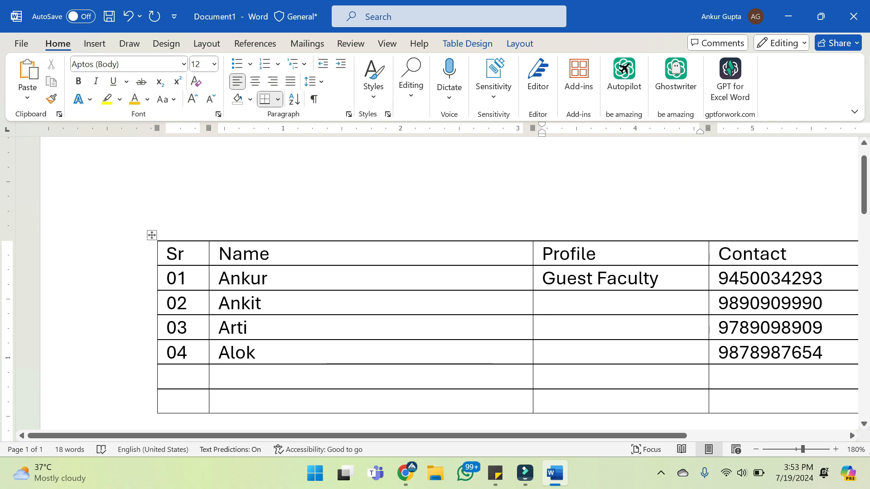
pyautogui.write('VI')
pyautogui.press('BackSpace')
pyautogui.press('BackSpace')
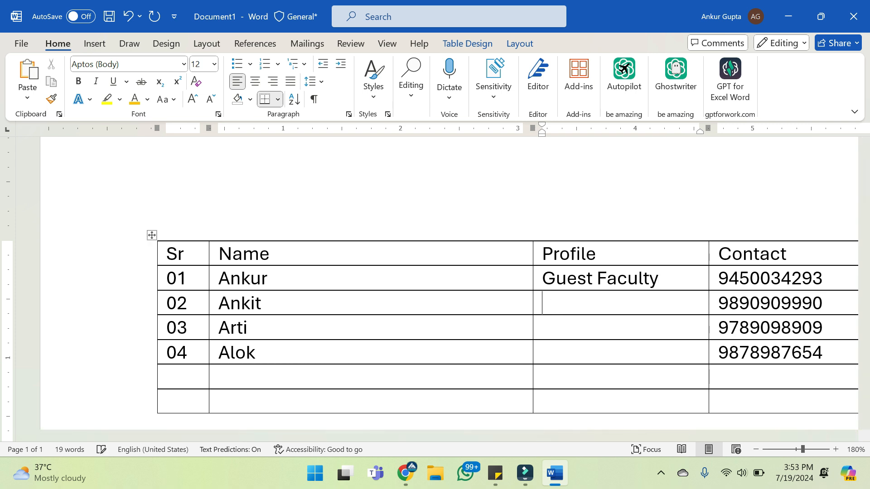
pyautogui.write('Store')
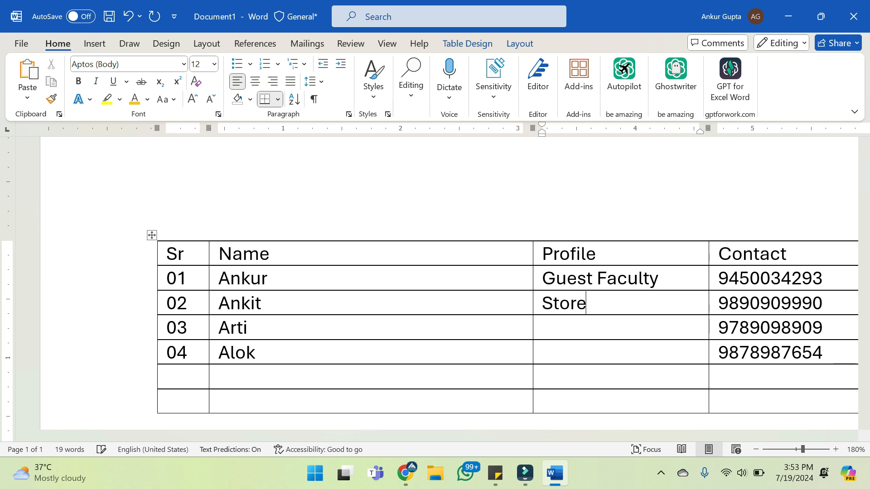
pyautogui.write(' Keeper')
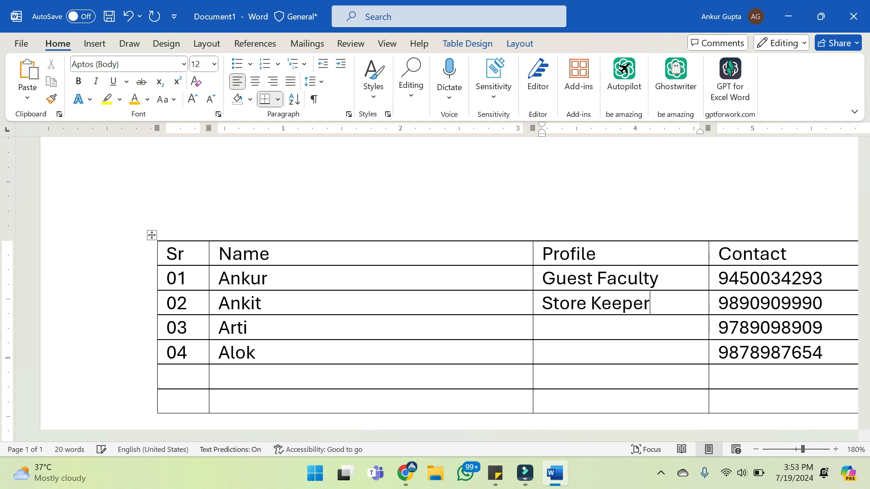
# Enter Asstt. Manager in the Profile cell of row 03
pyautogui.click(543, 327)
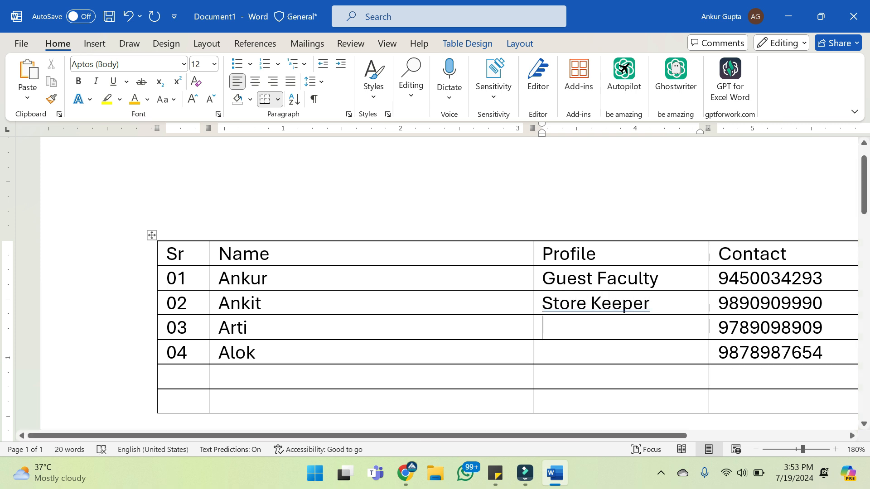
pyautogui.write('A')
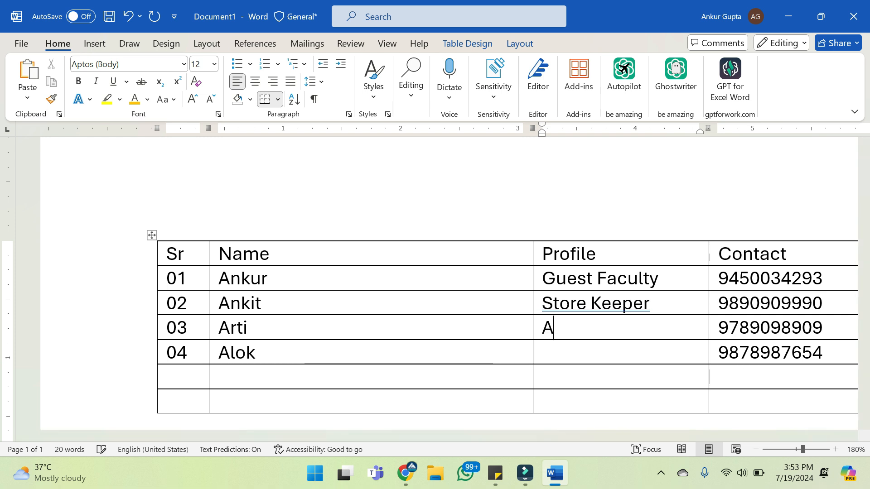
pyautogui.write('stt M')
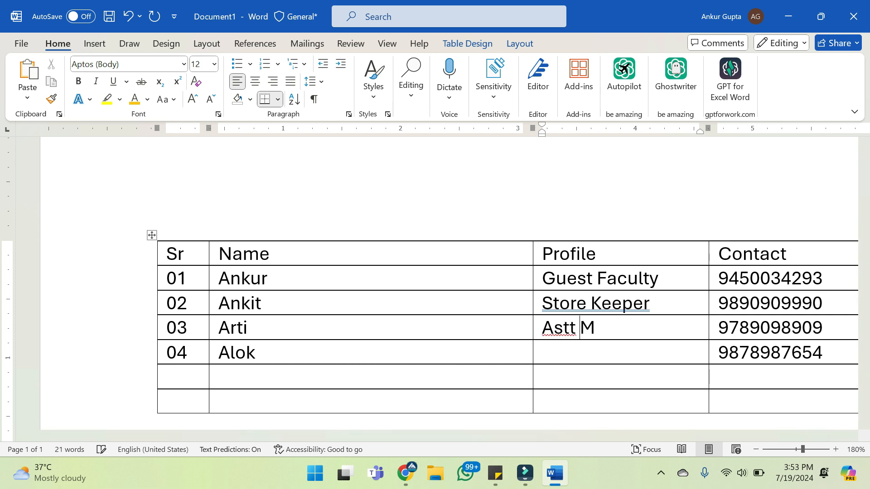
pyautogui.write('anager')
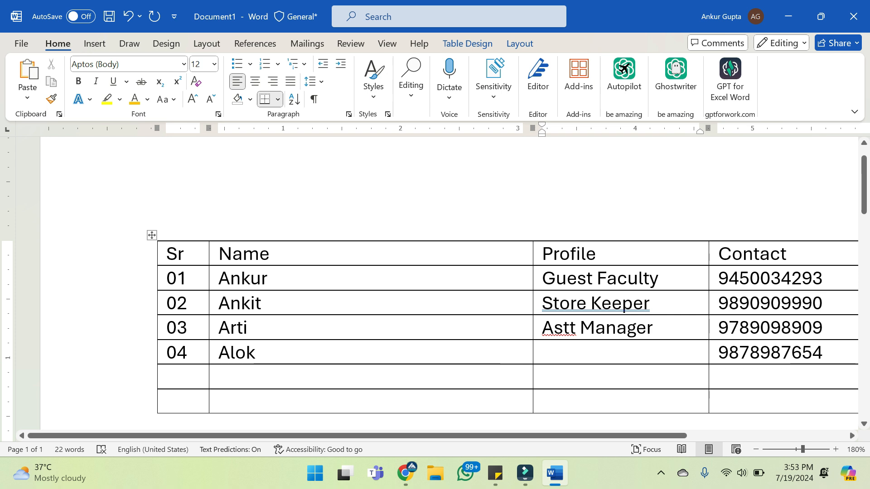
pyautogui.click(554, 328)
pyautogui.write('s')
pyautogui.click(544, 353)
pyautogui.doubleClick(563, 328)
pyautogui.click(586, 327)
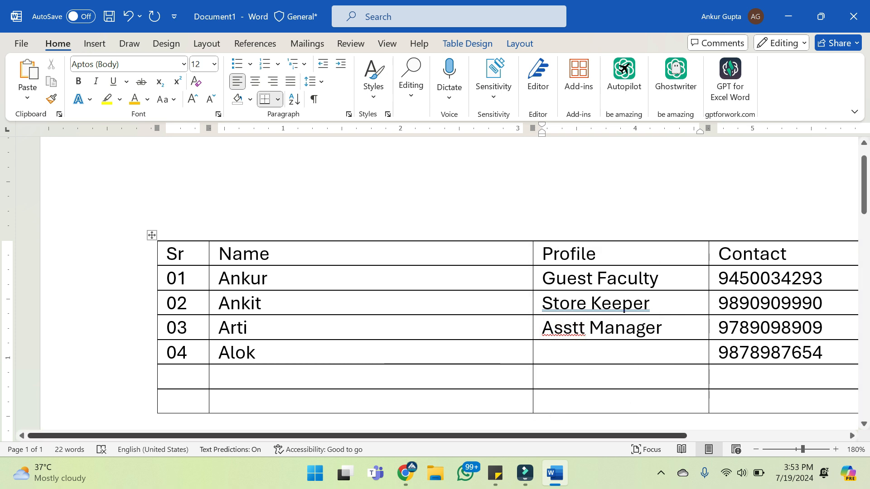
pyautogui.write('.')
# Enter Peon in the Profile cell of row 04
pyautogui.click(551, 353)
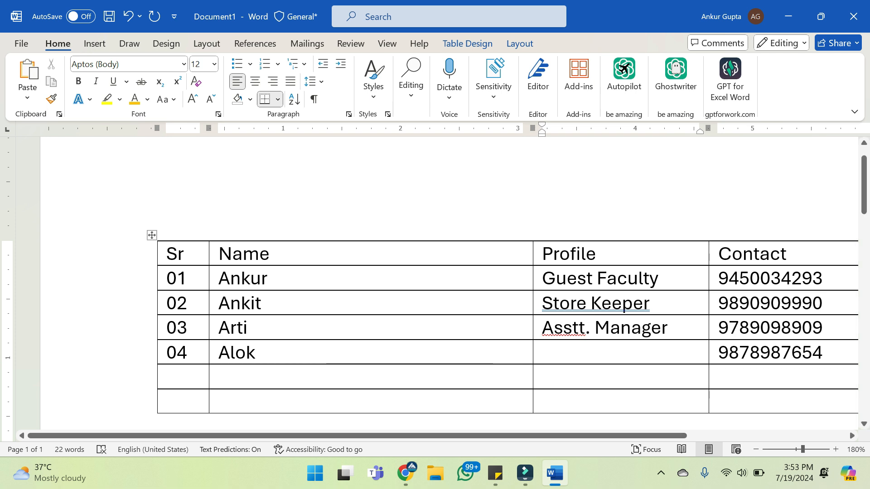
pyautogui.write('Peo')
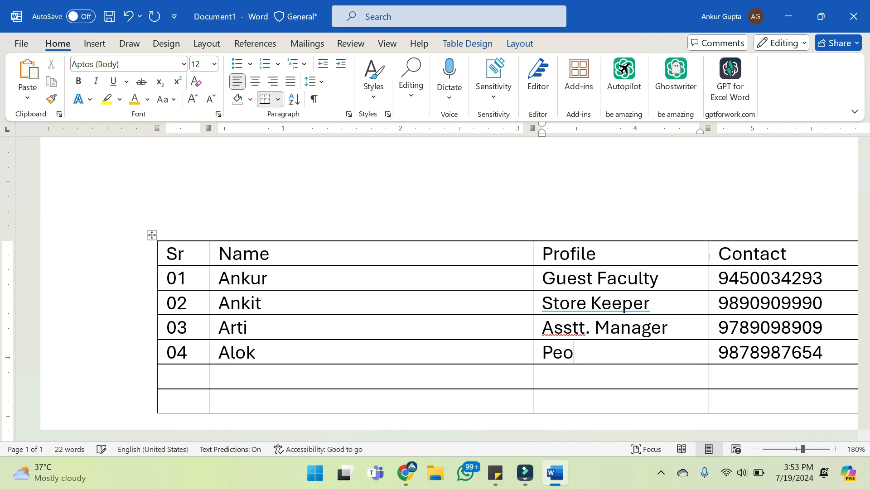
pyautogui.write('n')
pyautogui.click(219, 401)
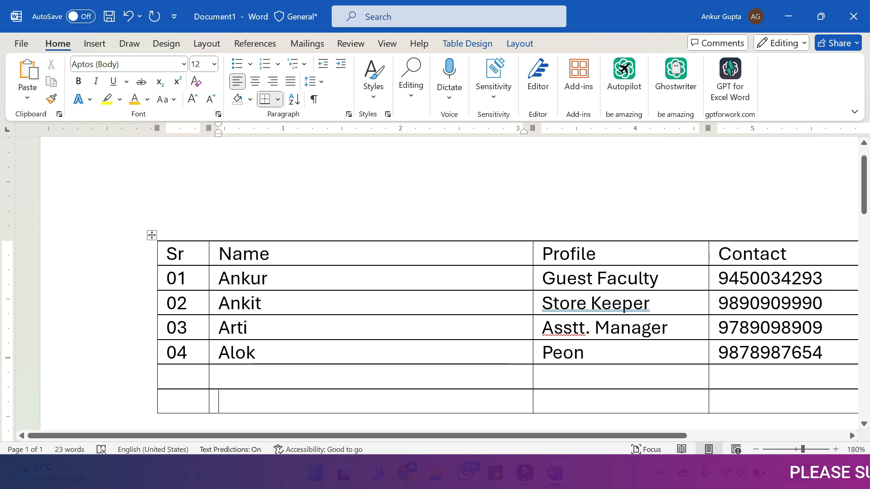
pyautogui.moveTo(598, 255); pyautogui.dragTo(603, 354)
pyautogui.click(263, 377)
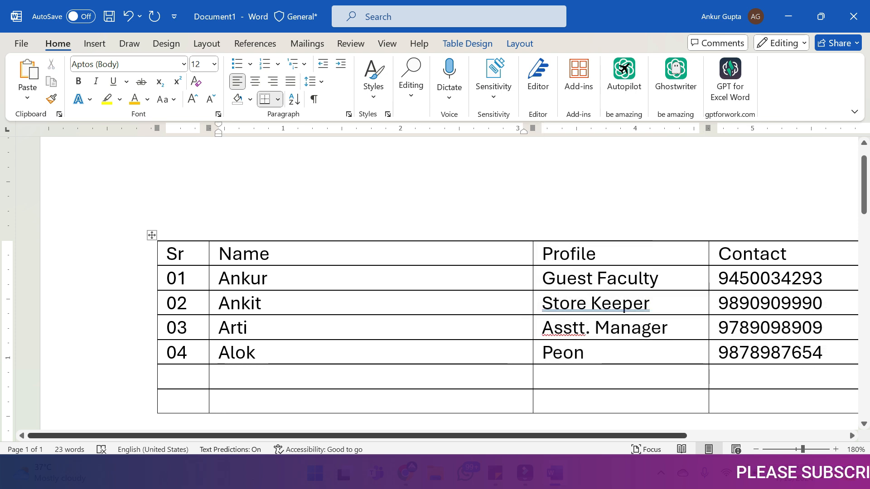
# Insert an empty column directly to the left of the Profile column
pyautogui.moveTo(354, 436); pyautogui.dragTo(452, 436)
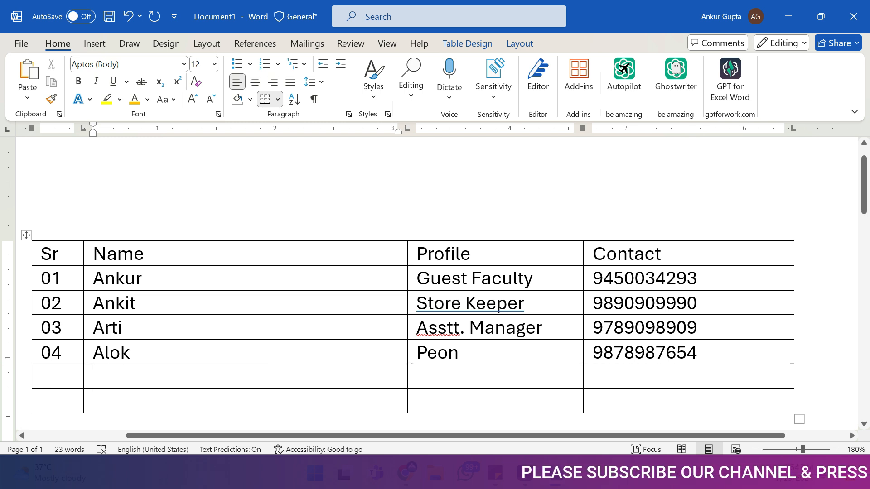
pyautogui.moveTo(594, 255); pyautogui.dragTo(658, 353)
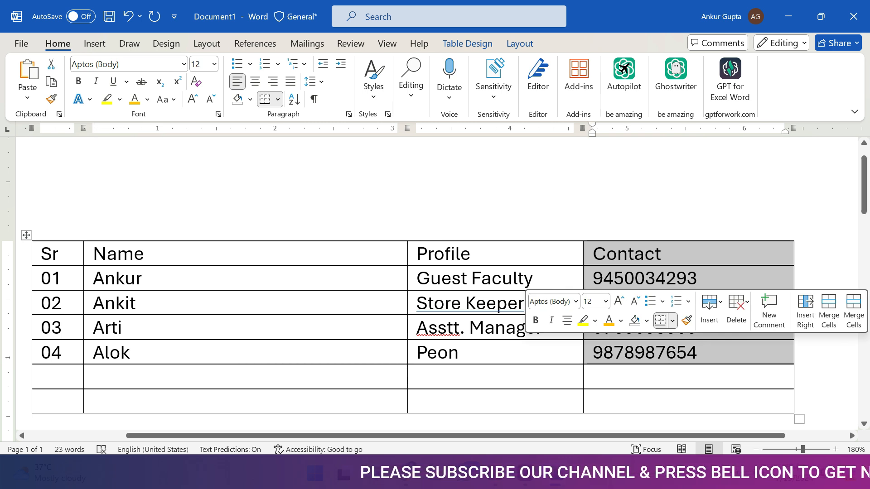
pyautogui.rightClick(426, 255)
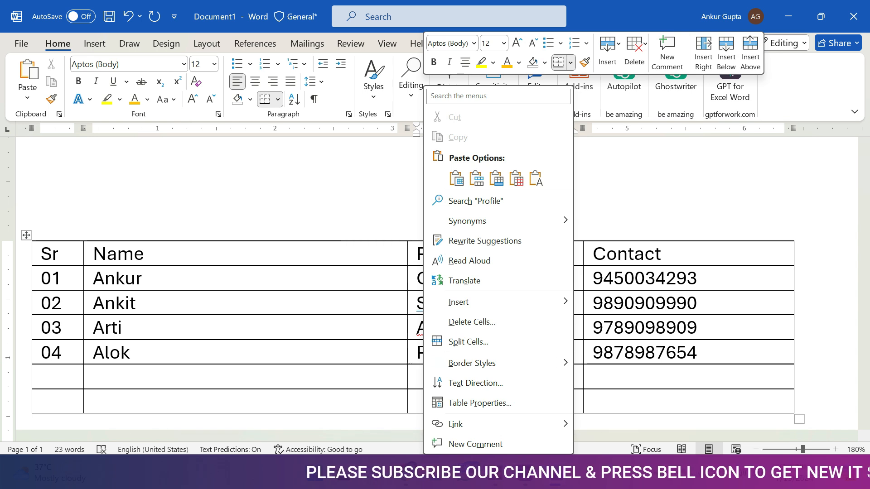
pyautogui.moveTo(466, 302)
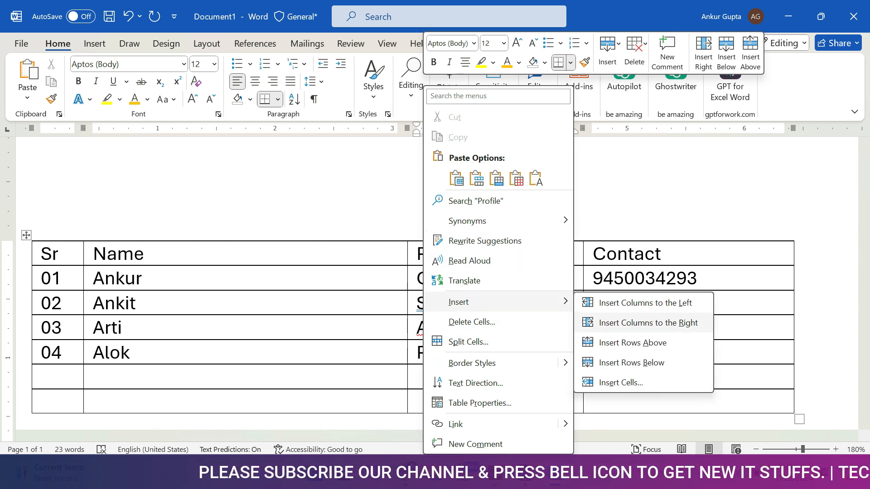
pyautogui.click(645, 303)
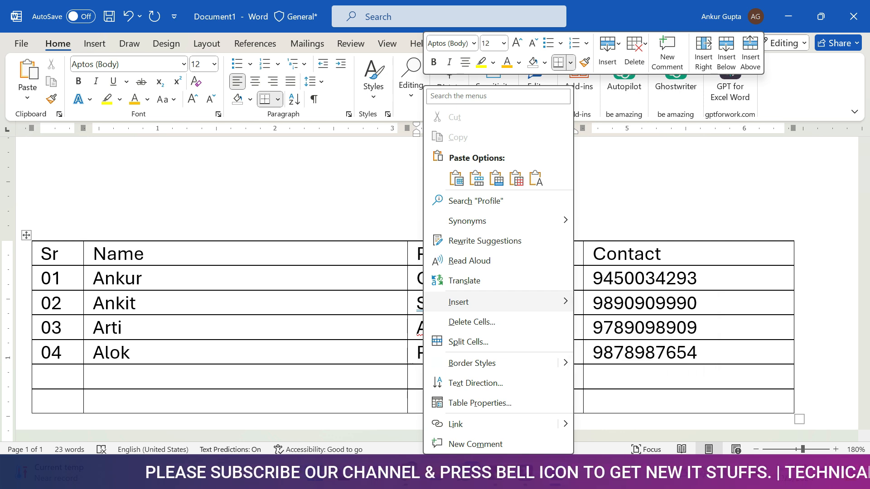
pyautogui.click(692, 278)
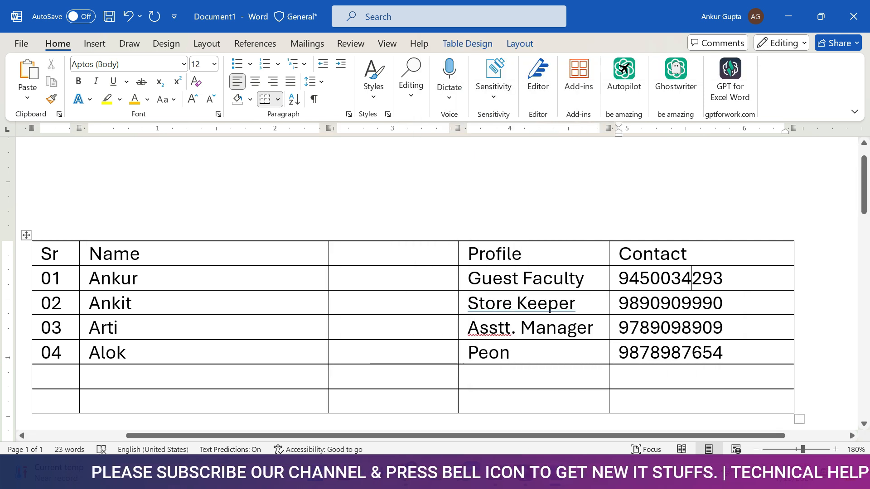
# Move the Contact heading and its four phone numbers into the empty column between Name and Profile
pyautogui.moveTo(653, 254); pyautogui.dragTo(658, 354)
pyautogui.hotkey('ctrl', 'c')
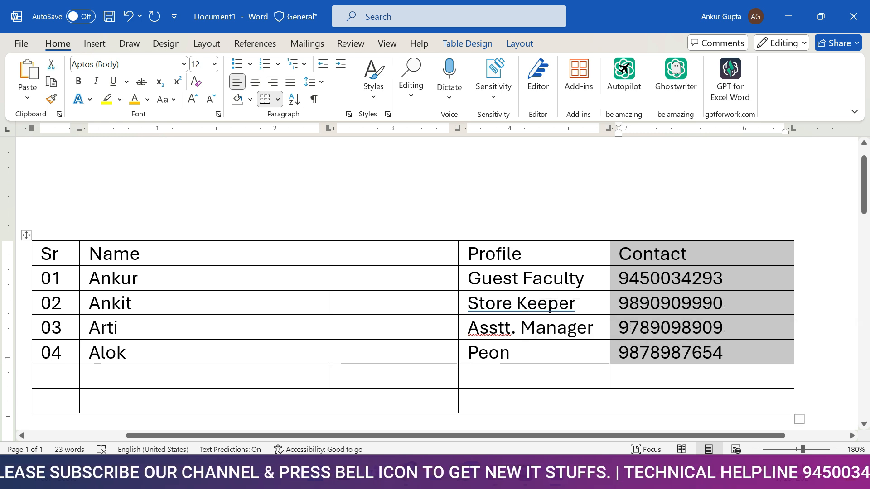
pyautogui.press('Delete')
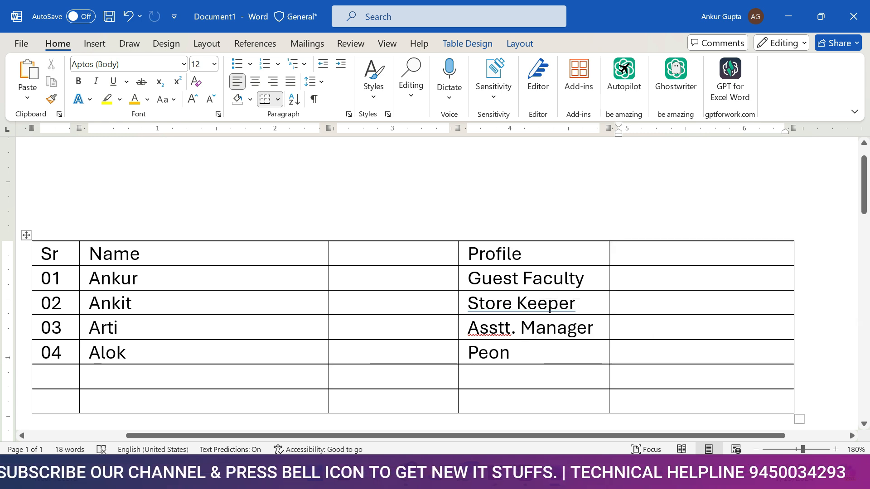
pyautogui.hotkey('ctrl', 'v')
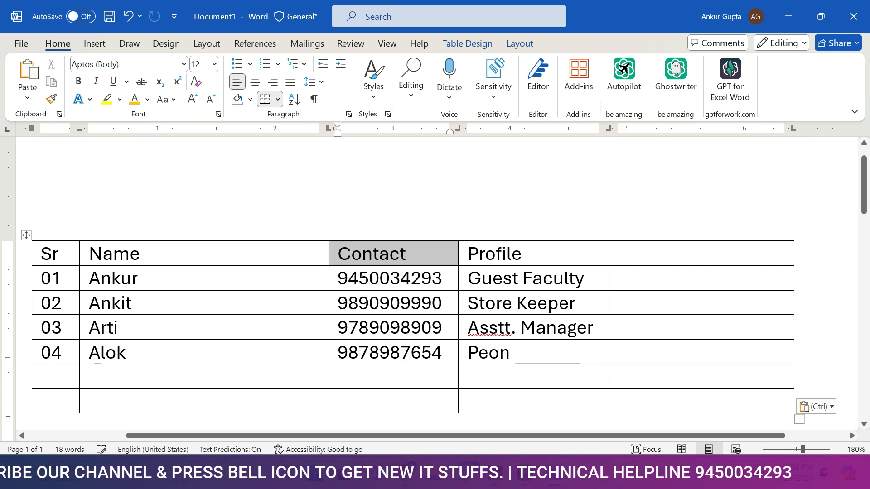
# Delete the entire empty column to the right of the Profile column
pyautogui.click(650, 254)
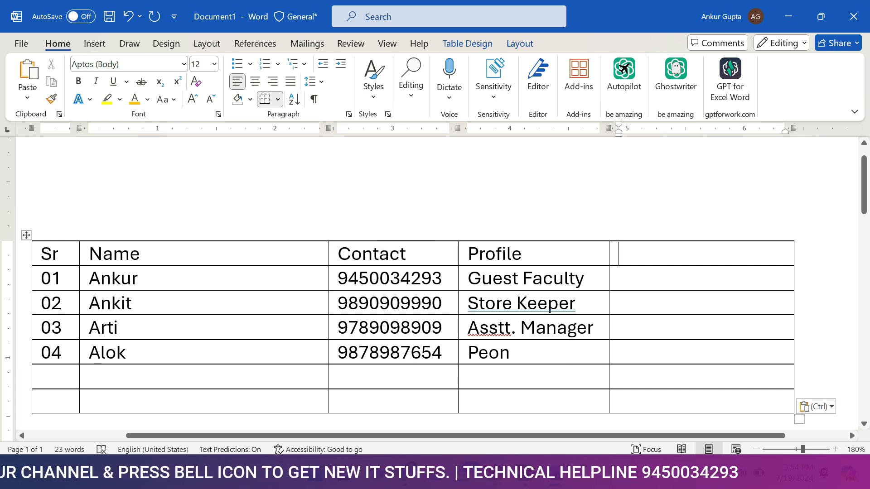
pyautogui.rightClick(650, 254)
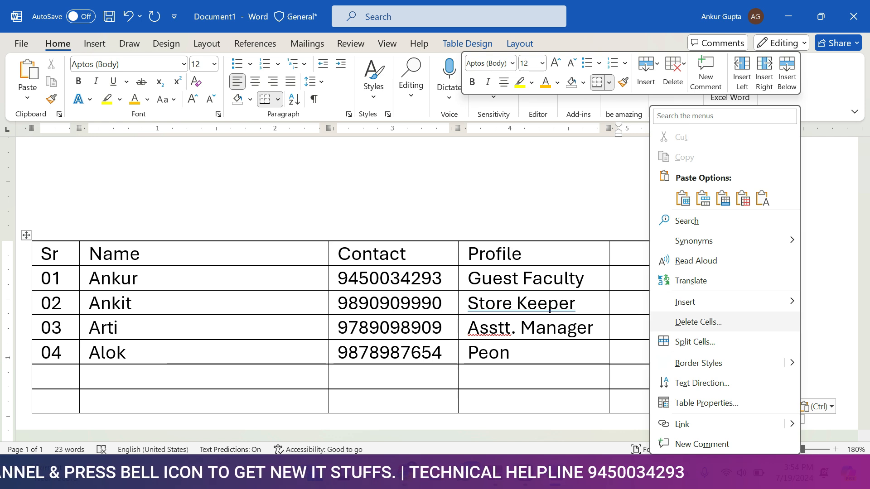
pyautogui.click(698, 322)
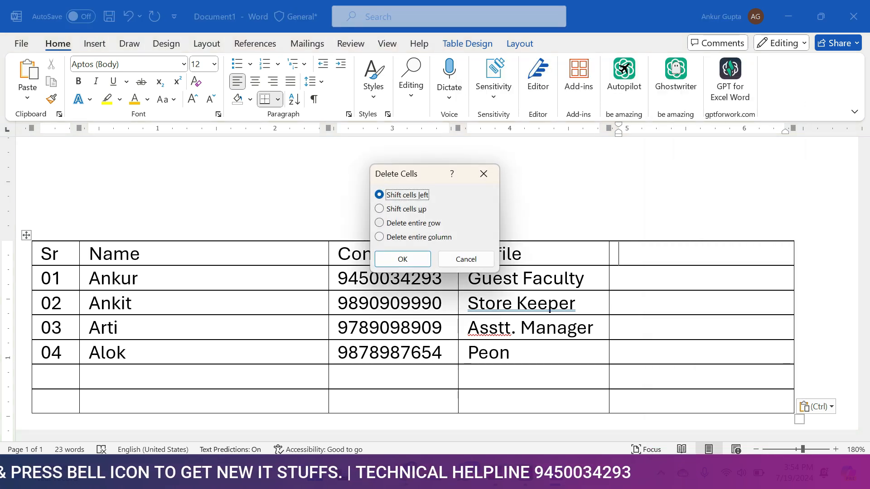
pyautogui.click(418, 237)
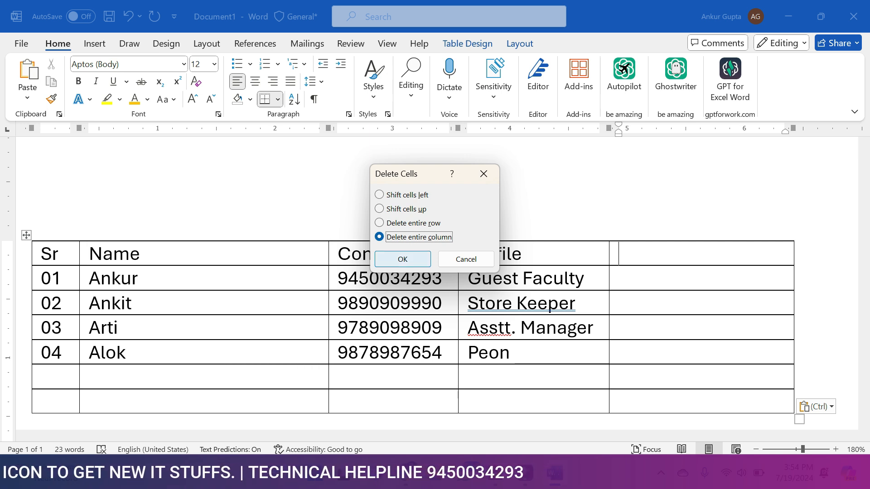
pyautogui.click(402, 259)
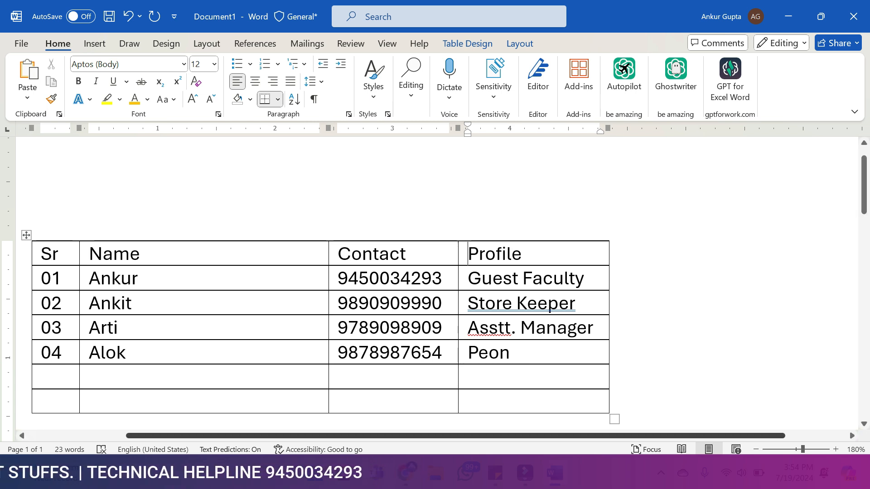
# Make the table's header row, from Sr to Profile, bold
pyautogui.hscroll(-5, 383, 308)
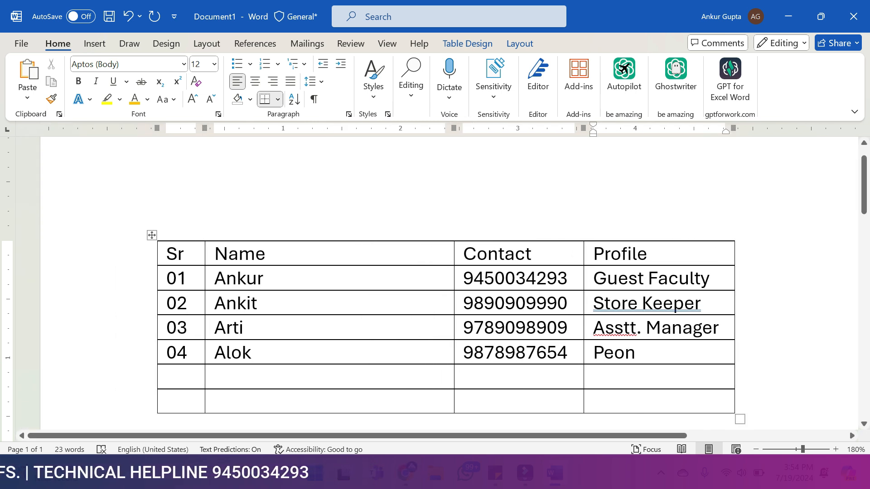
pyautogui.hotkey('shift', 'Left')
pyautogui.hotkey('shift', 'Left')
pyautogui.hotkey('shift', 'Left')
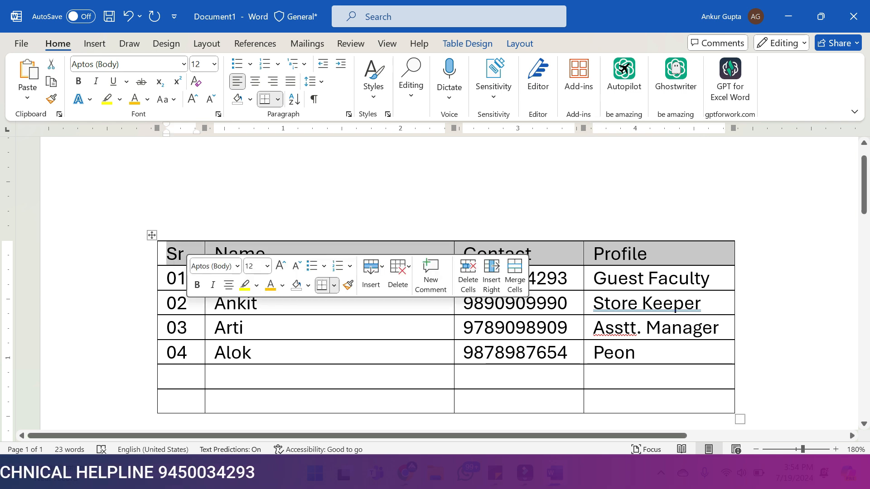
pyautogui.hotkey('ctrl', 'b')
pyautogui.click(215, 377)
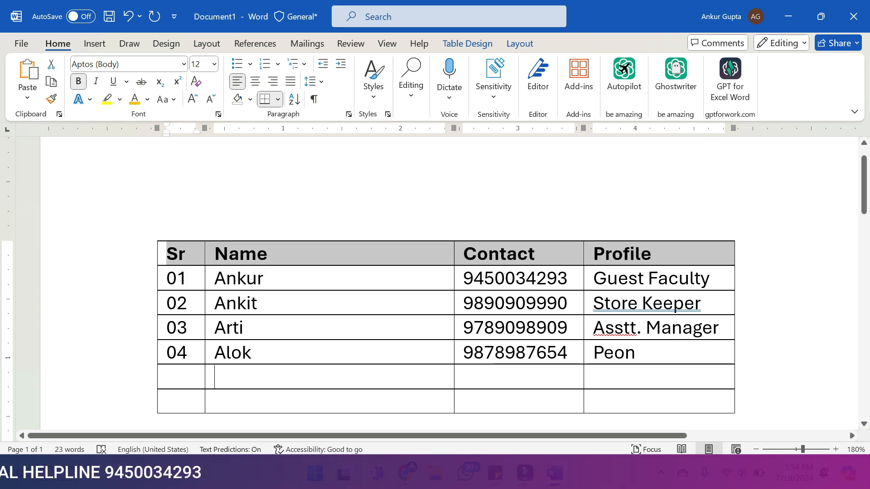
# Apply the light-blue banded grid style with coloured text, from the sixth row of Grid Tables, to the whole table
pyautogui.click(652, 254)
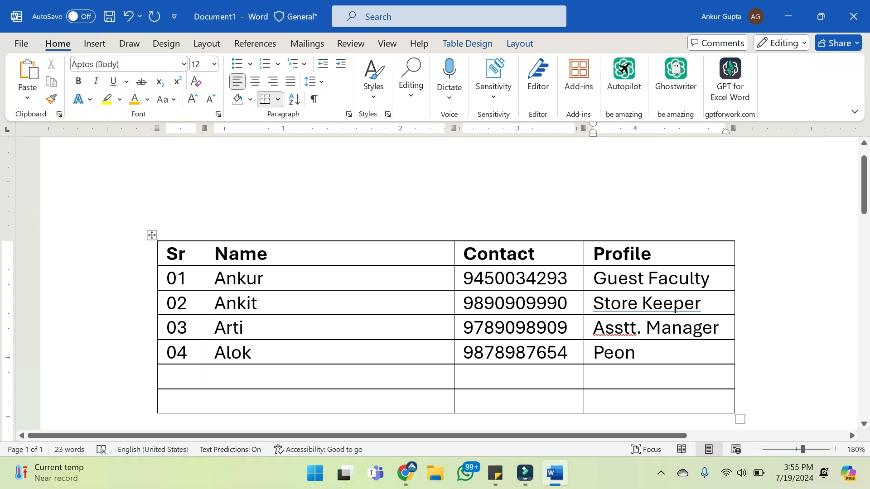
pyautogui.click(152, 236)
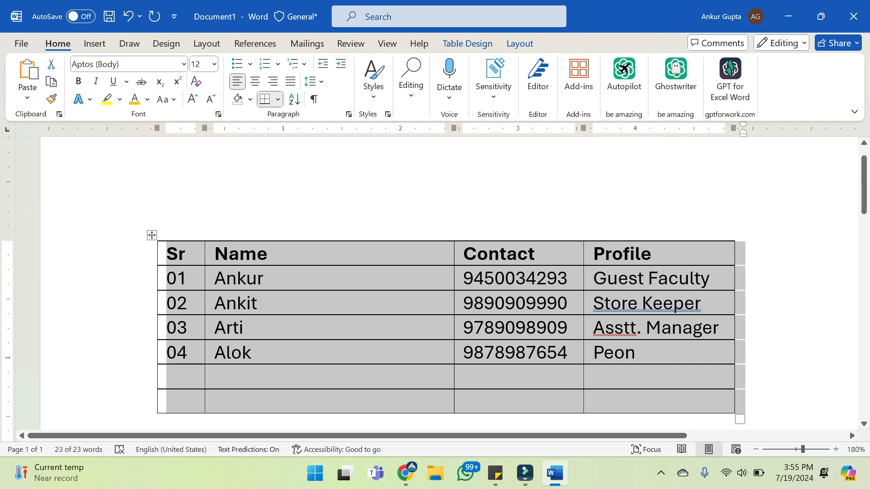
pyautogui.click(468, 44)
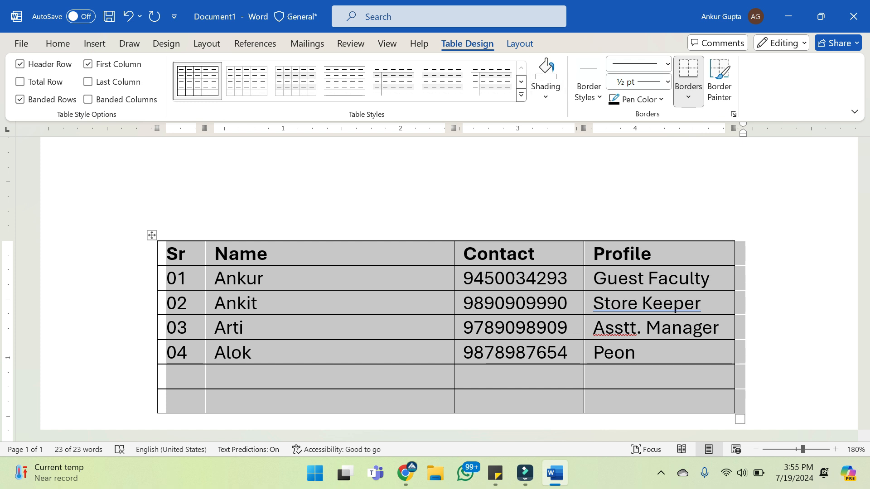
pyautogui.click(522, 95)
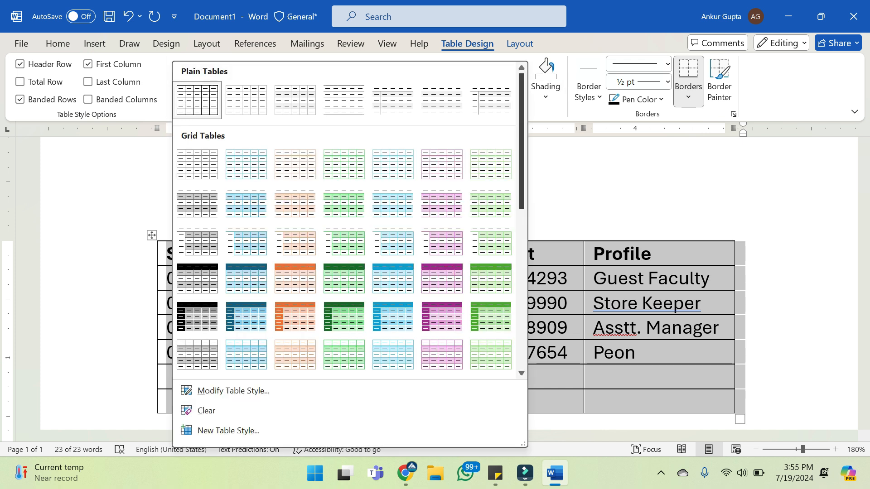
pyautogui.scroll(-10, 345, 217)
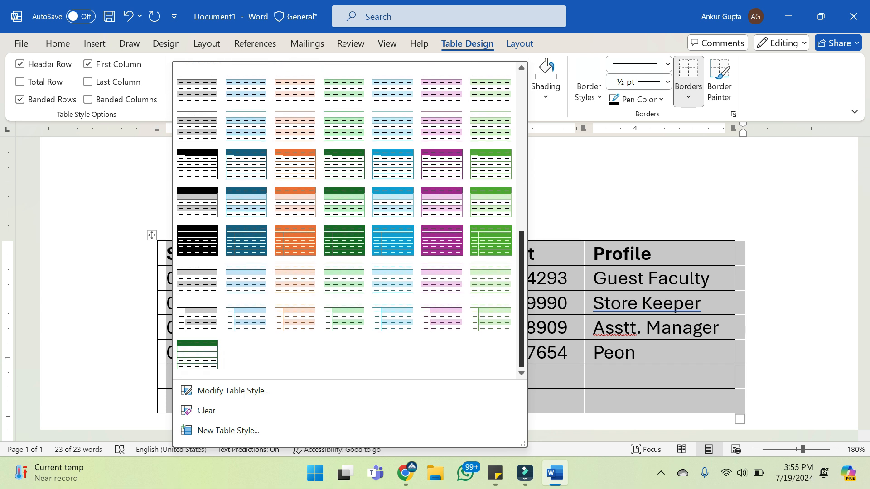
pyautogui.scroll(5, 344, 217)
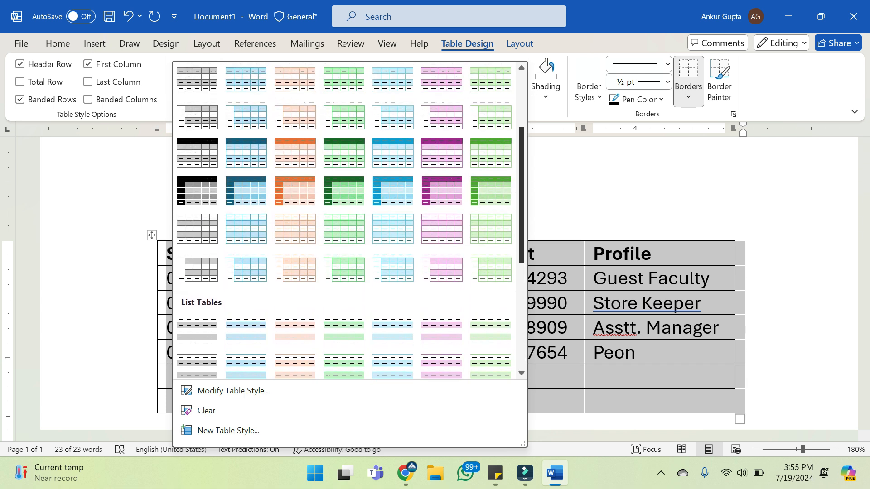
pyautogui.moveTo(521, 195); pyautogui.dragTo(522, 194)
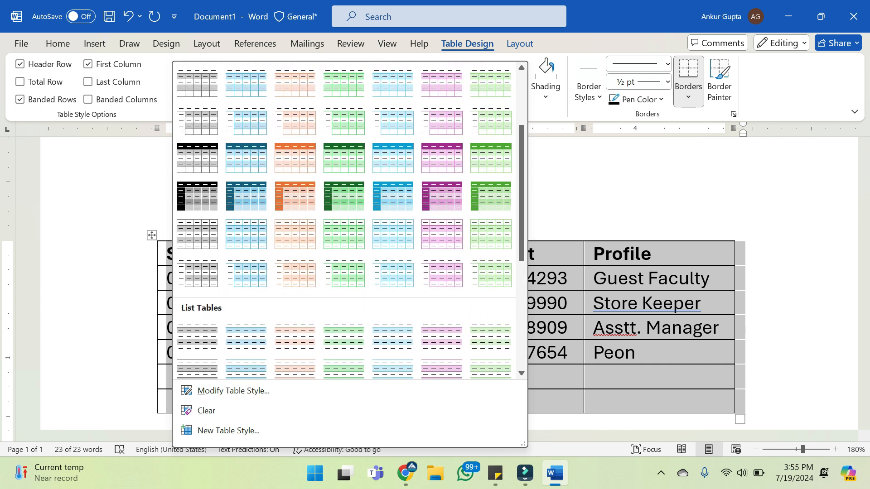
pyautogui.click(393, 234)
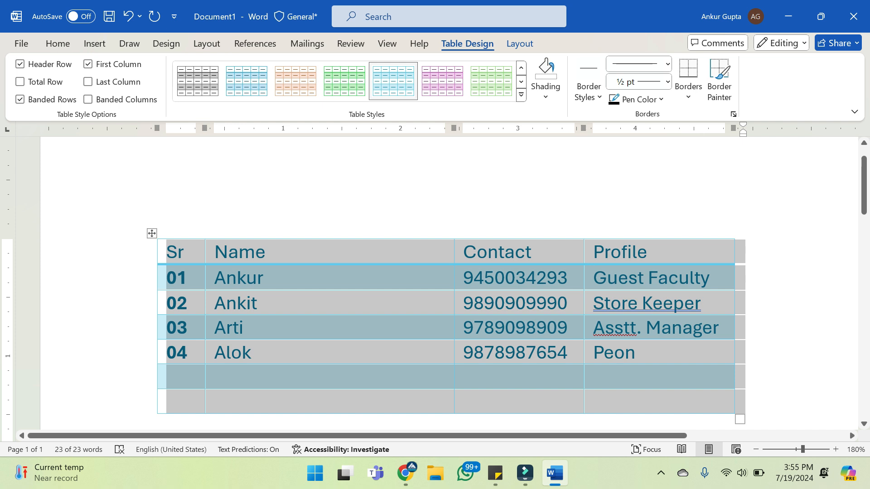
# Try the purple and orange variants of the banded grid style, and settle on the grey variant for the table
pyautogui.click(442, 82)
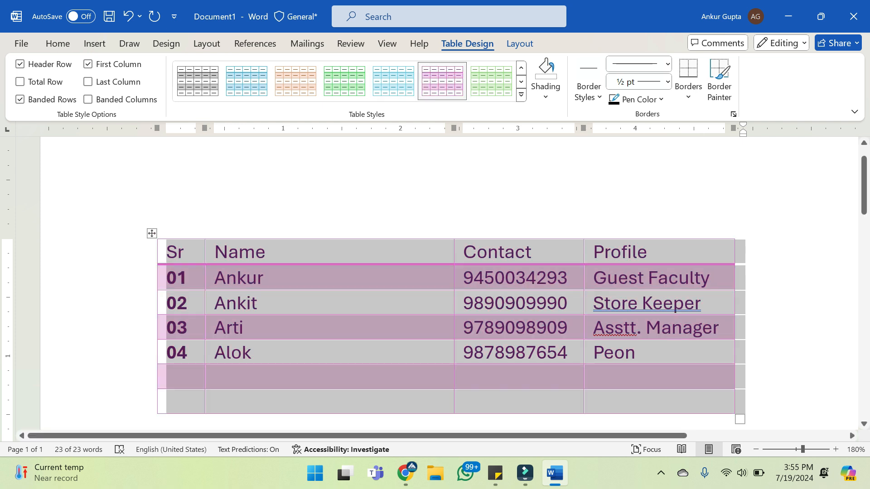
pyautogui.click(295, 82)
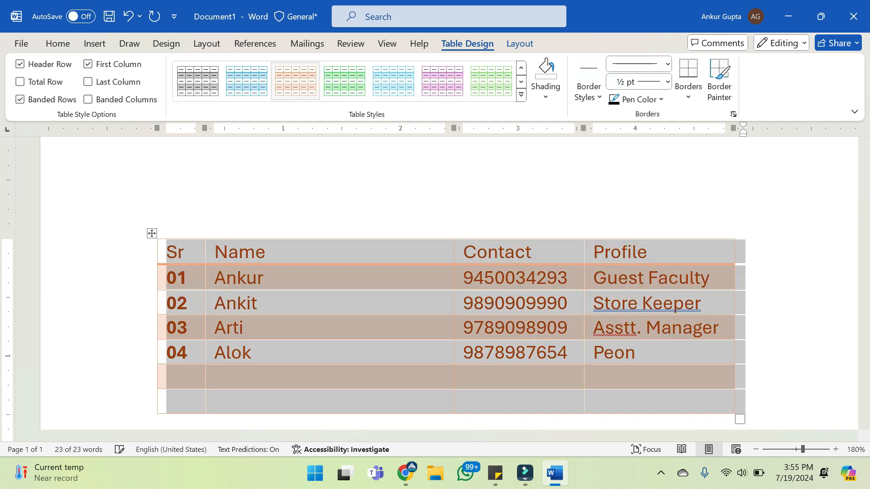
pyautogui.click(198, 82)
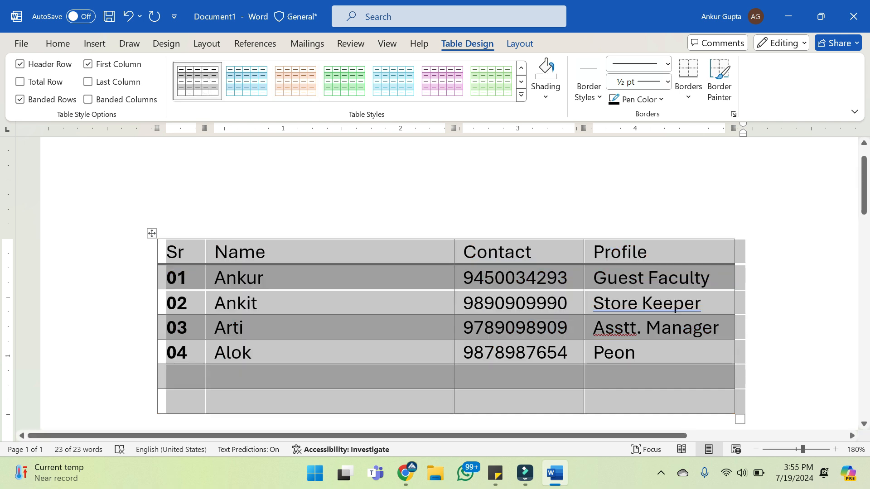
pyautogui.click(503, 237)
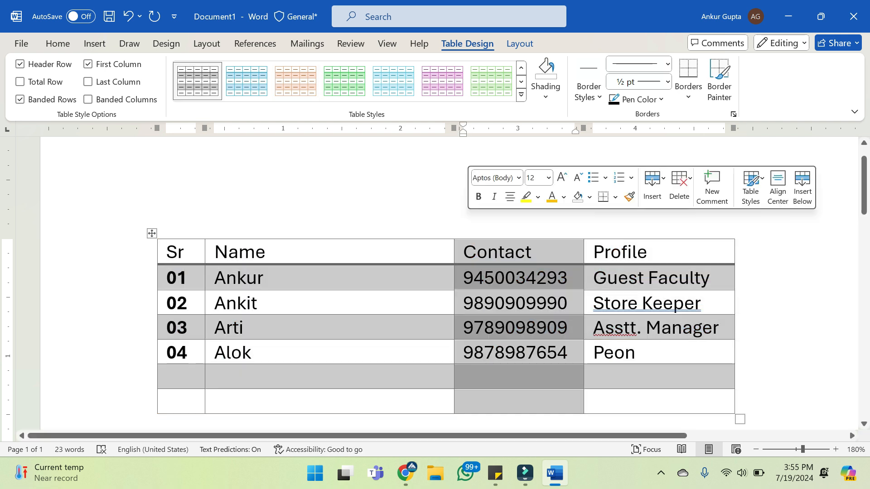
pyautogui.click(761, 353)
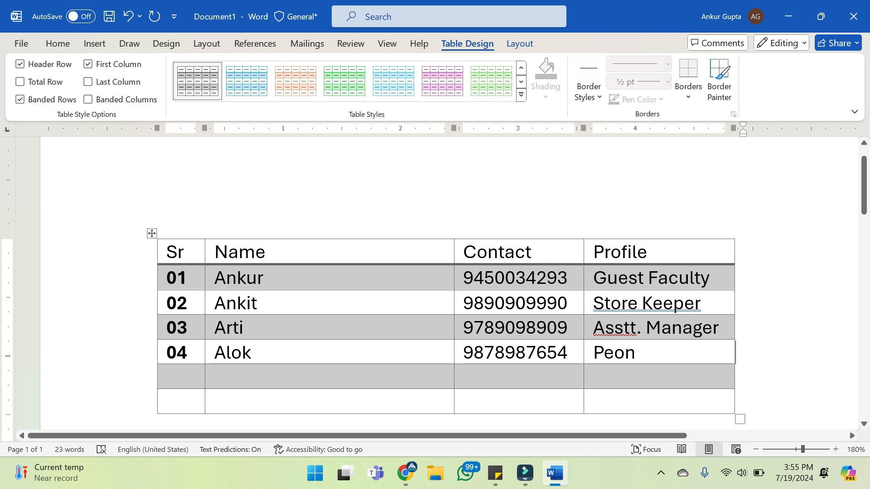
pyautogui.moveTo(679, 401); pyautogui.dragTo(182, 252)
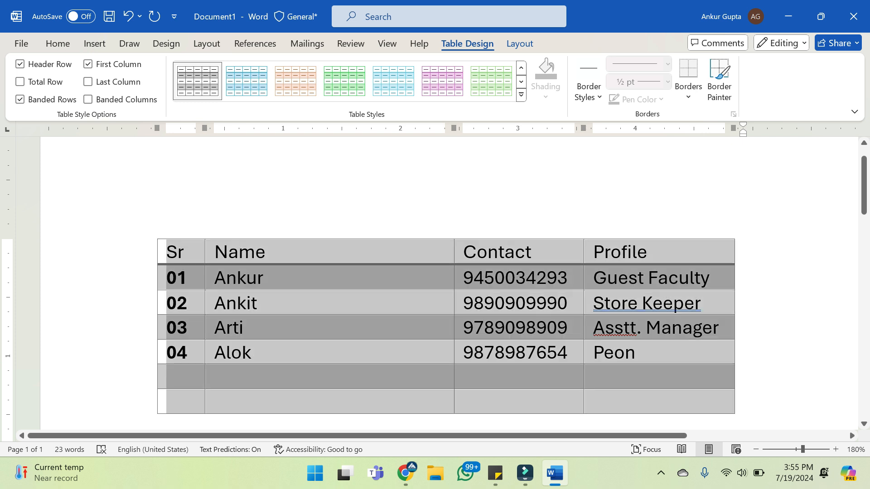
pyautogui.click(290, 328)
# Shade the header row cells, from Sr to Profile, black using the theme colours
pyautogui.moveTo(658, 252); pyautogui.dragTo(175, 252)
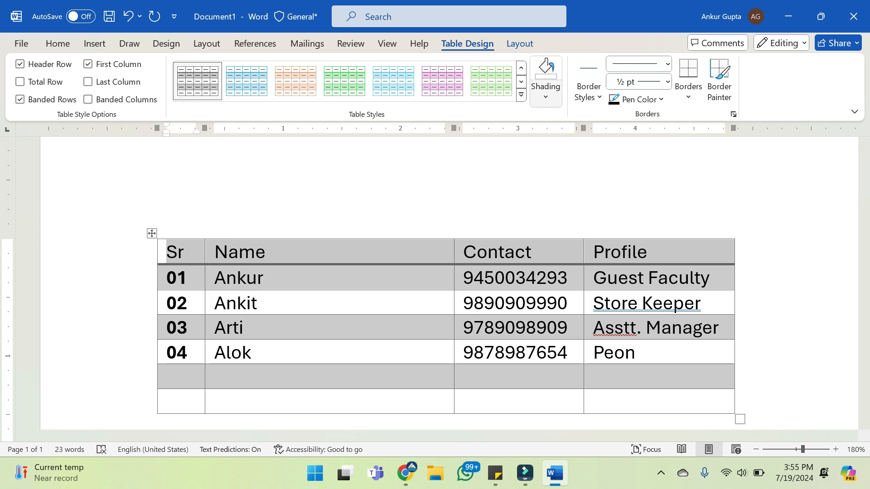
pyautogui.click(545, 91)
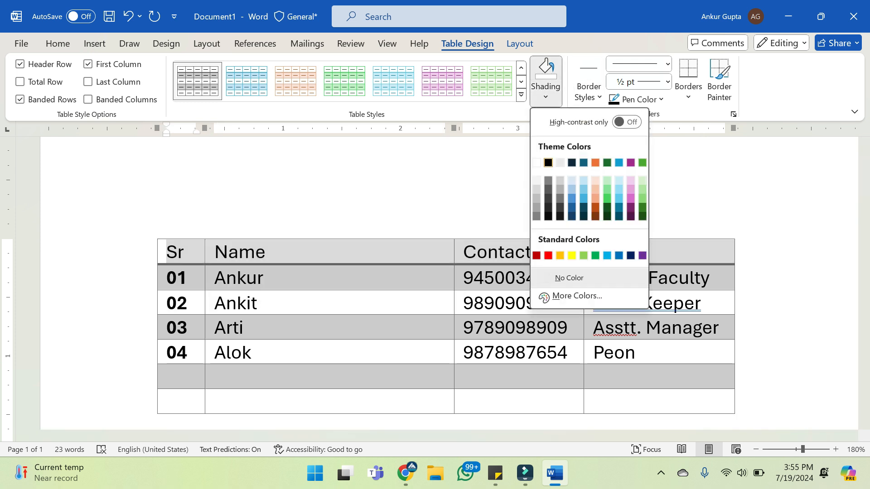
pyautogui.click(548, 162)
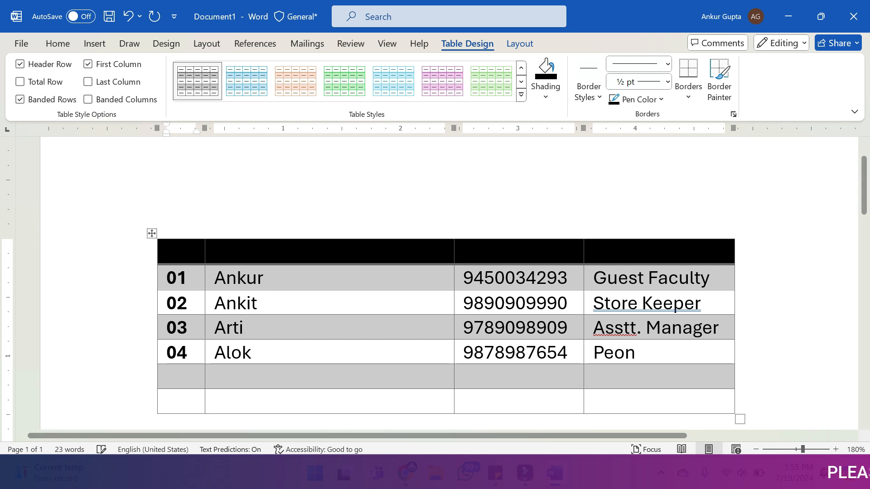
# Bring up the font formatting options for the text in the black header row
pyautogui.click(58, 44)
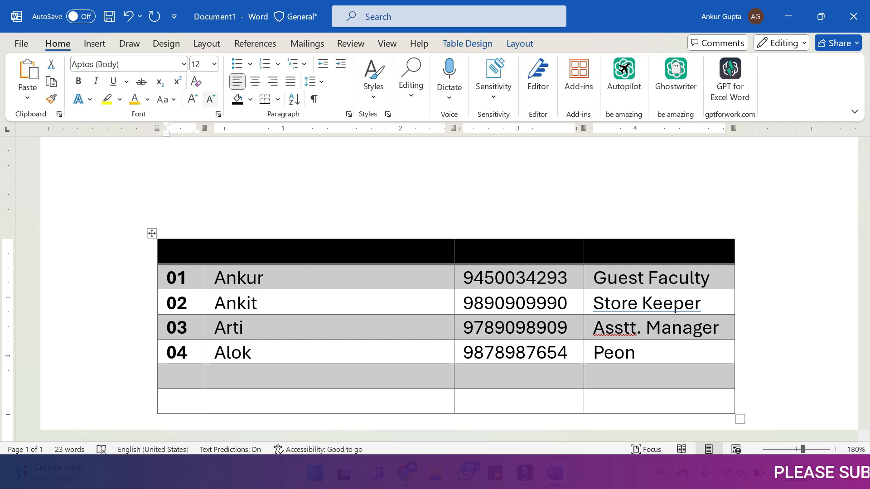